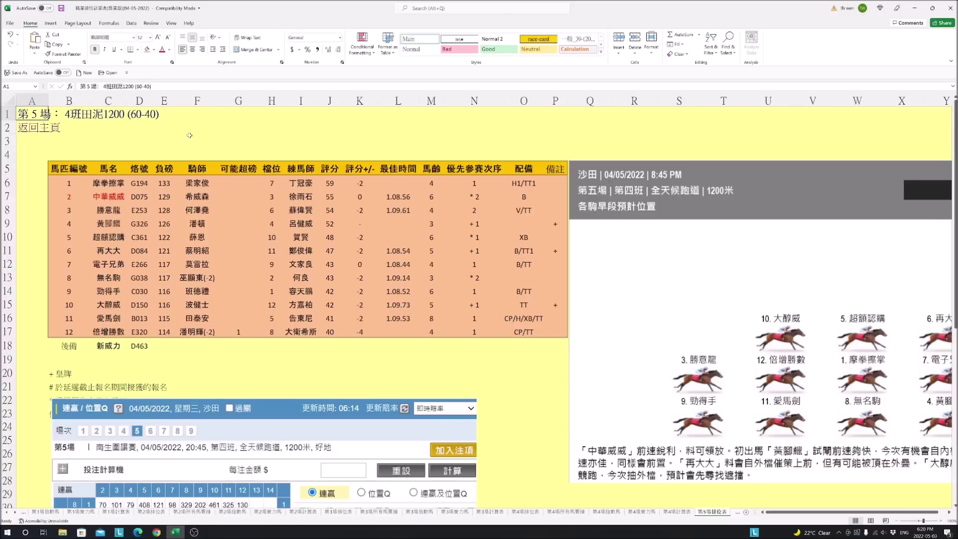
# - Return to the main index, open the 第5場實力馬 sheet and highlight 中華威威's running positions in X11:AB11
pyautogui.click(57, 130)
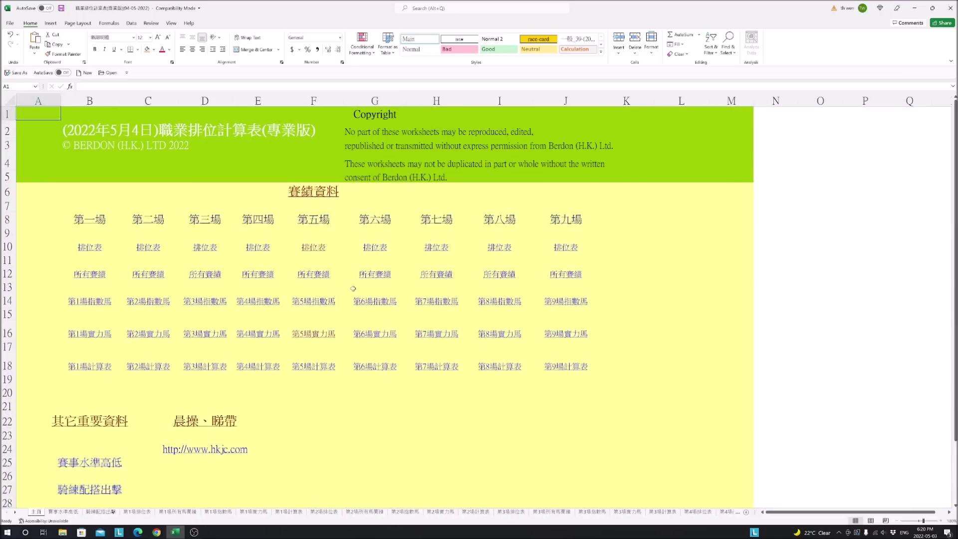
pyautogui.click(322, 333)
pyautogui.click(292, 250)
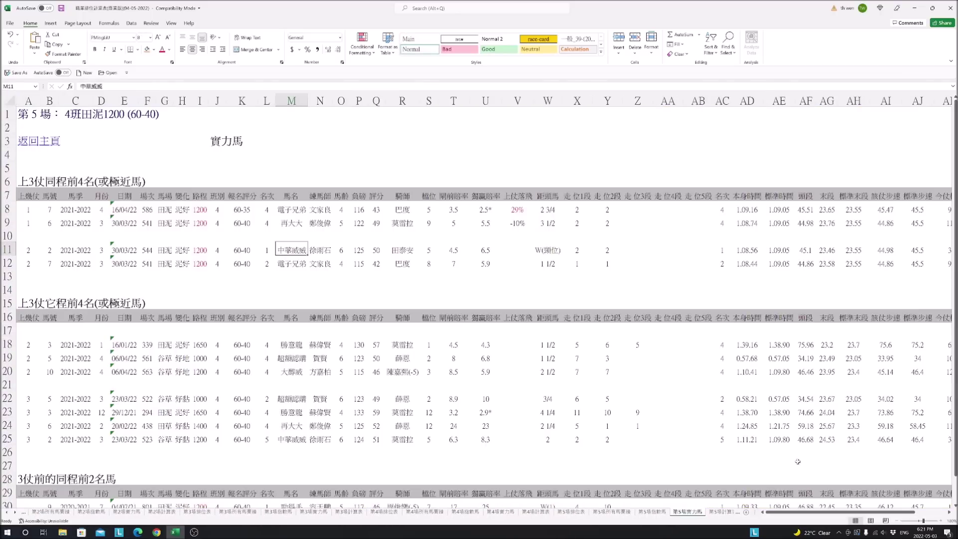
pyautogui.hscroll(1, 873, 504)
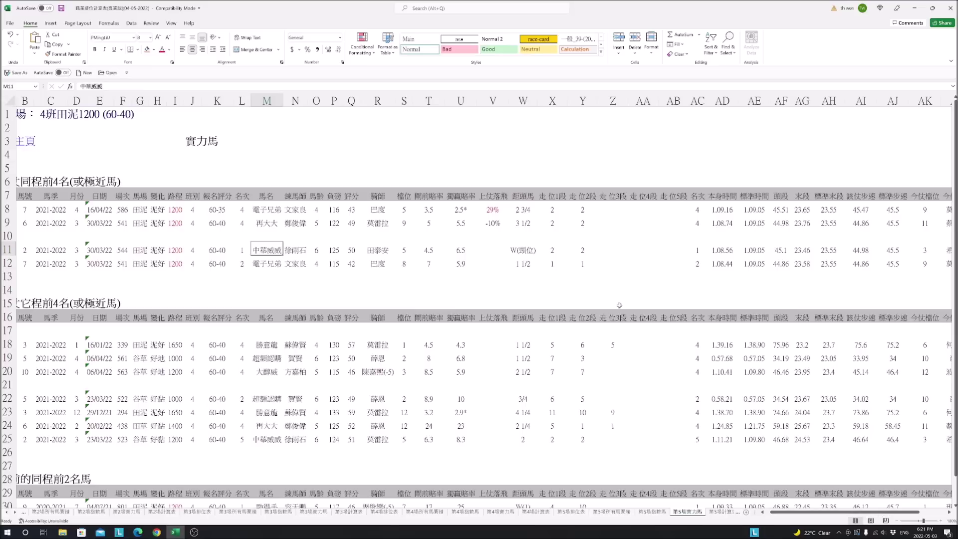
pyautogui.moveTo(552, 250); pyautogui.dragTo(681, 250)
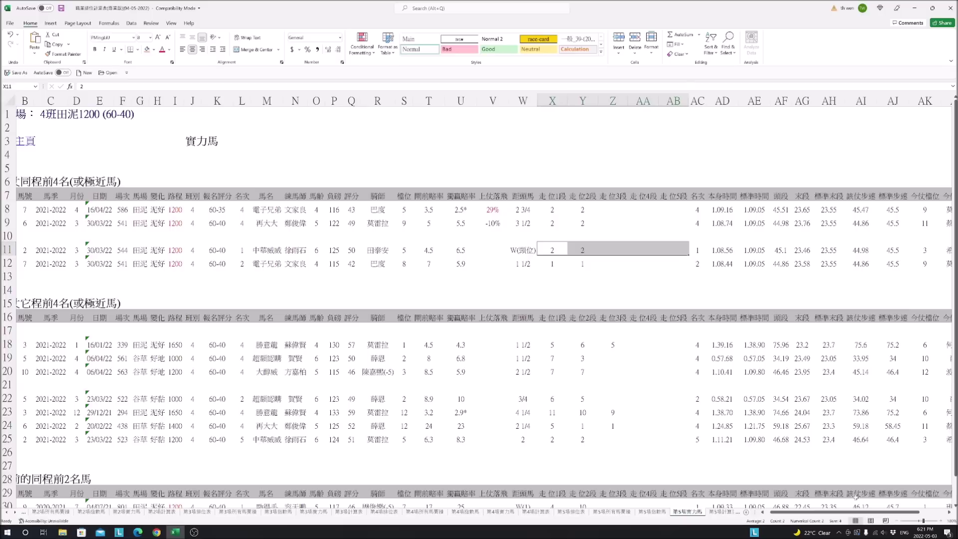
# - Examine 中華威威's early-section, late-section and time indices in AM11:AO11 of the 第5場實力馬 sheet
pyautogui.moveTo(872, 511); pyautogui.dragTo(899, 511)
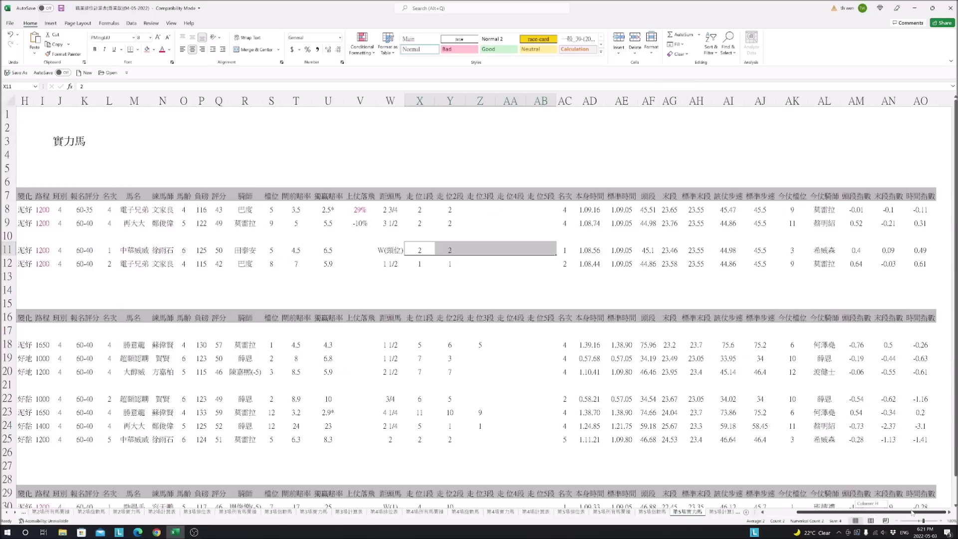
pyautogui.click(856, 250)
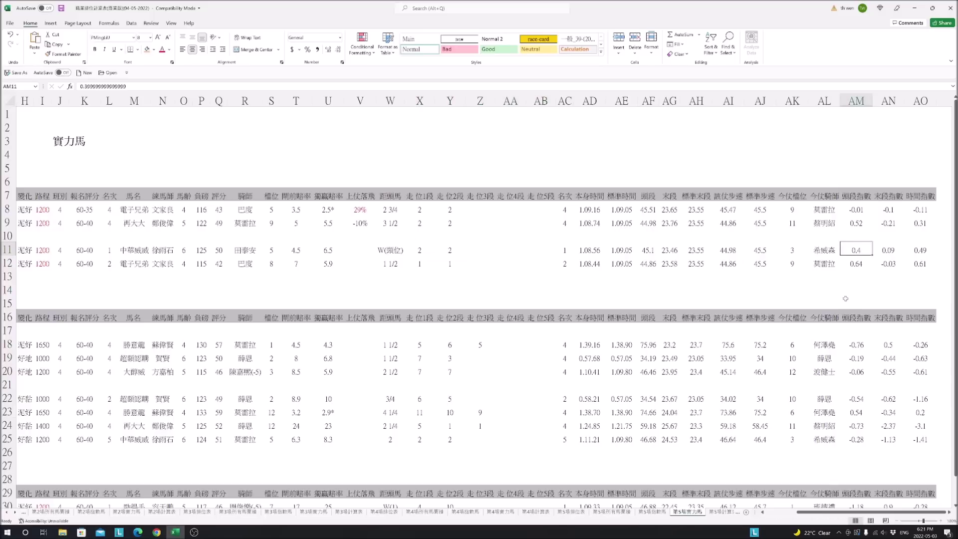
pyautogui.click(887, 251)
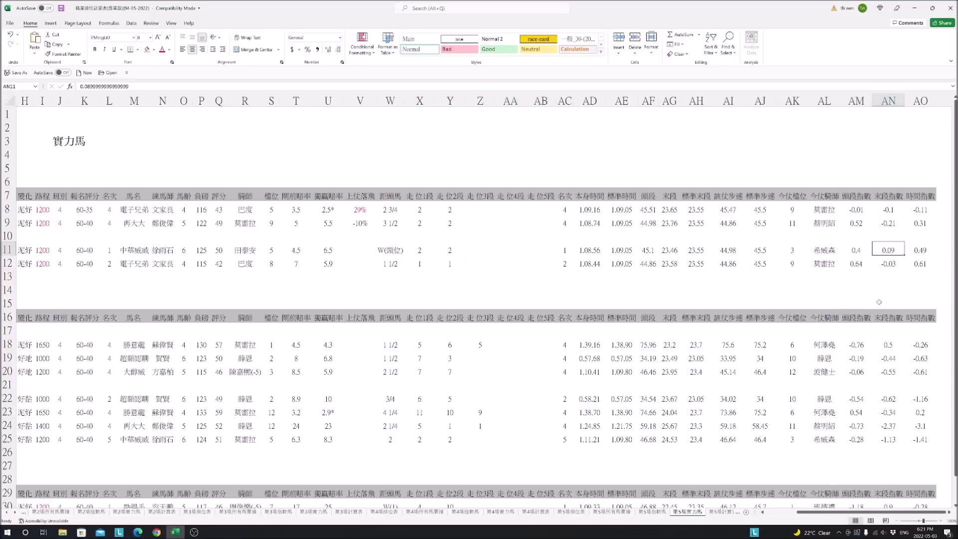
pyautogui.click(924, 253)
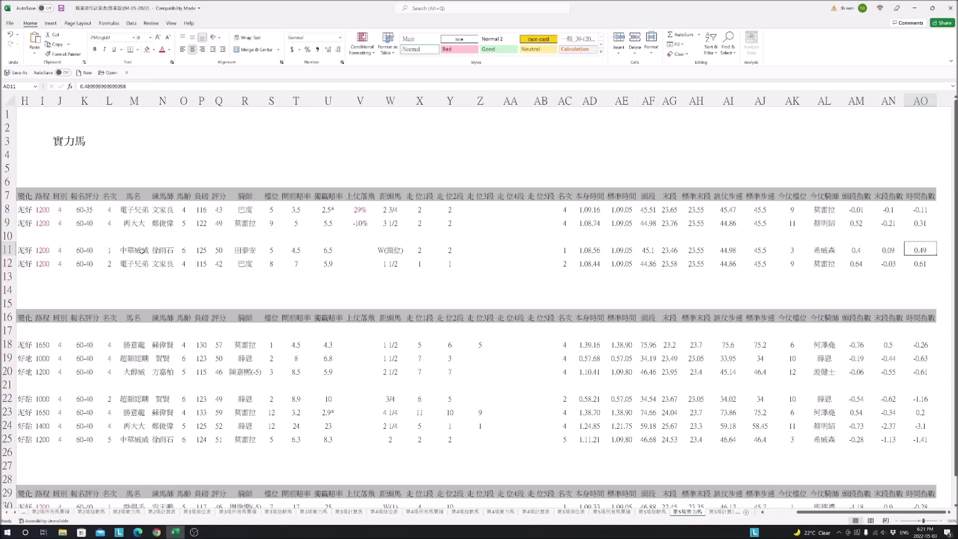
pyautogui.click(133, 250)
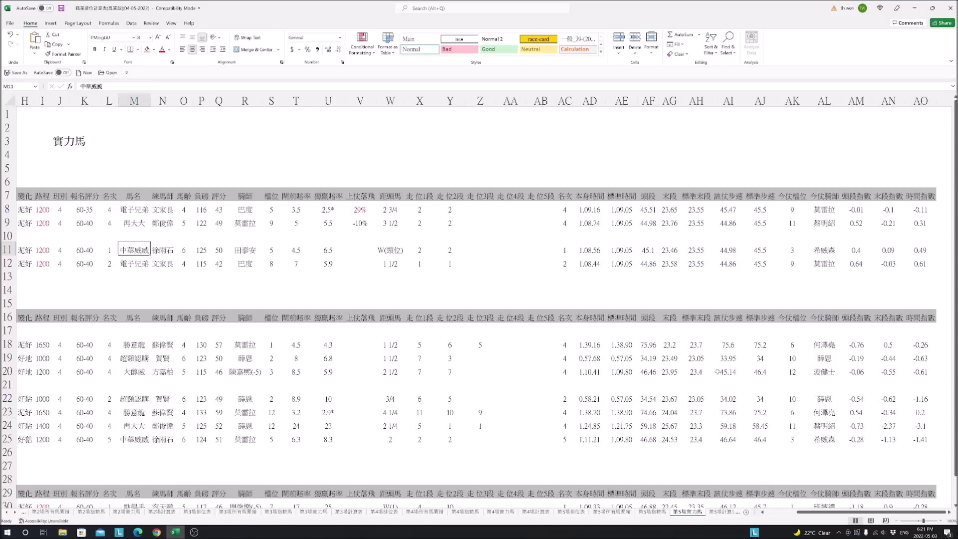
# - Check the race 5 early-position chart, and examine 中華威威's past runs in rows 30 and 31 of its full results sheet
pyautogui.click(574, 511)
pyautogui.moveTo(823, 514); pyautogui.dragTo(951, 516)
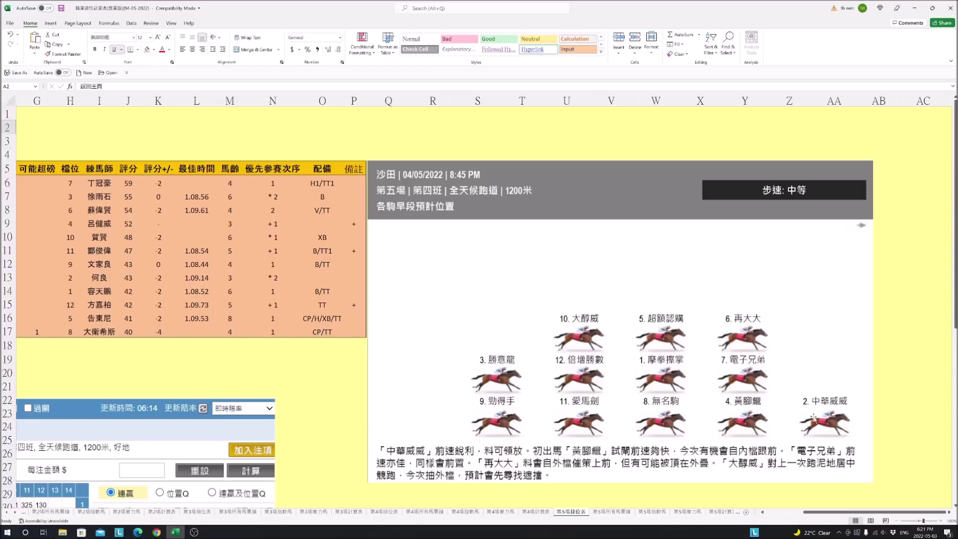
pyautogui.click(624, 512)
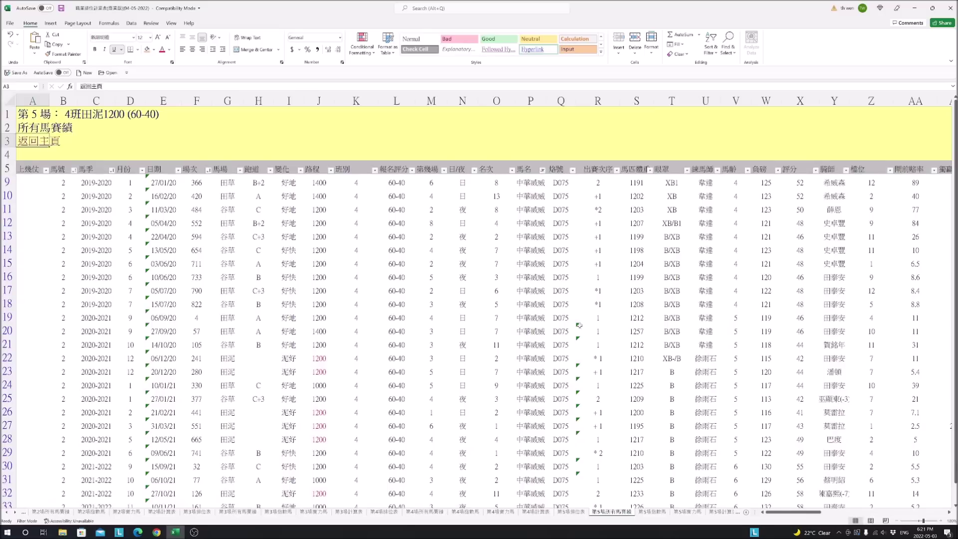
pyautogui.scroll(-1, 531, 397)
pyautogui.scroll(-3, 531, 397)
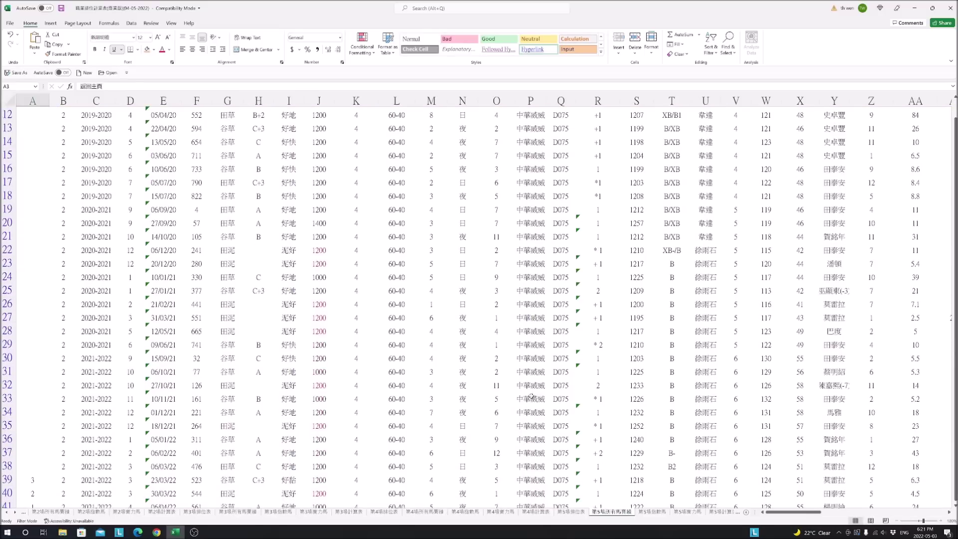
pyautogui.moveTo(7, 277); pyautogui.dragTo(4, 330)
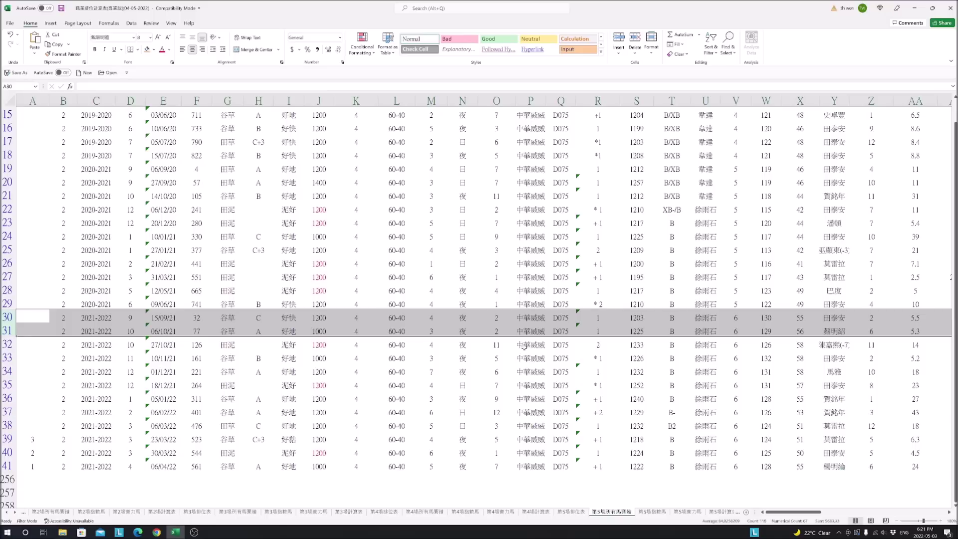
pyautogui.moveTo(814, 513); pyautogui.dragTo(850, 513)
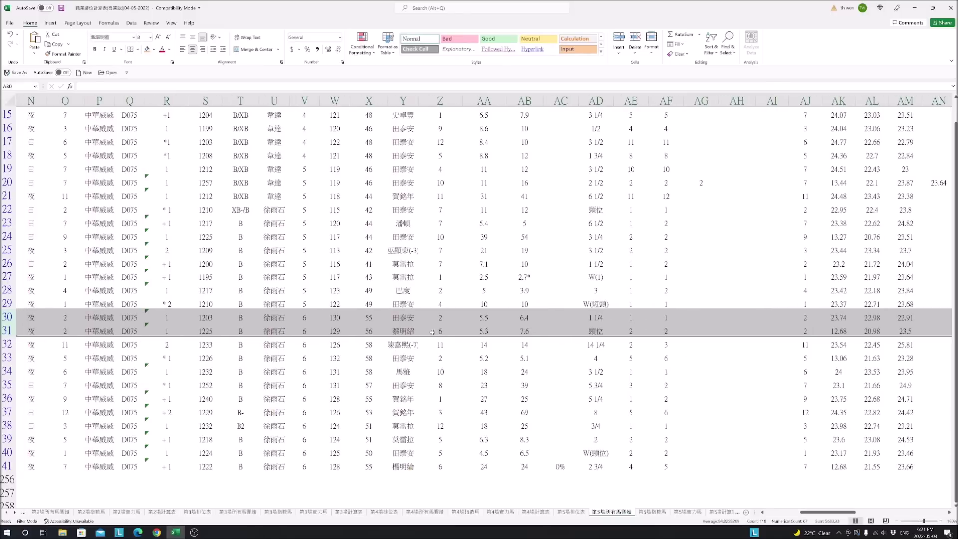
pyautogui.click(369, 331)
pyautogui.moveTo(850, 512); pyautogui.dragTo(814, 513)
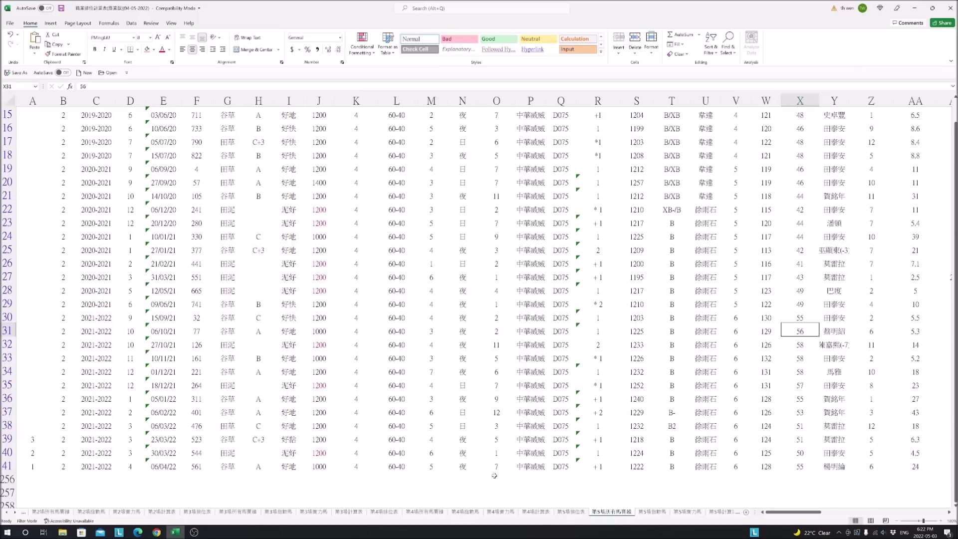
# - Check 中華威威's rating in J7 of the race 5 race card and its place in the predicted early-position chart
pyautogui.click(570, 511)
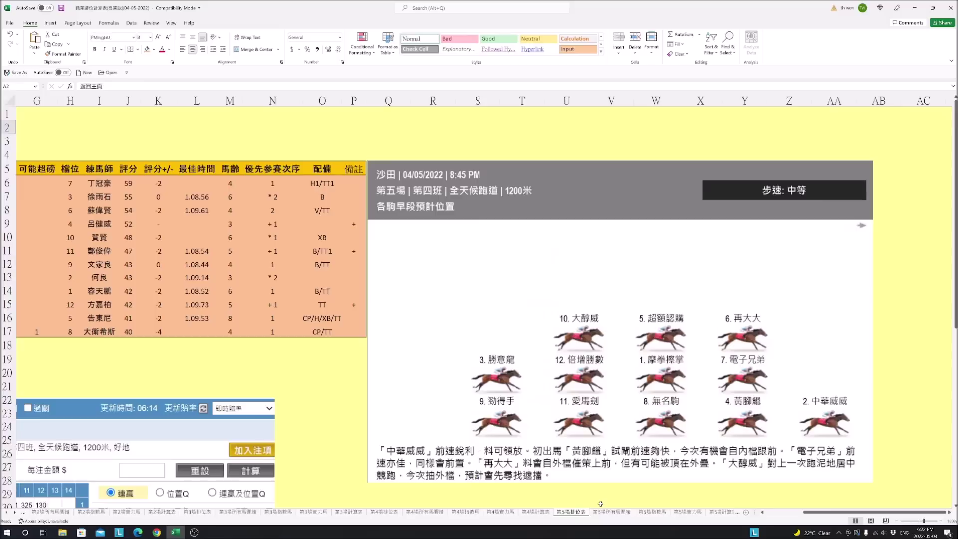
pyautogui.moveTo(819, 512); pyautogui.dragTo(689, 511)
pyautogui.click(330, 197)
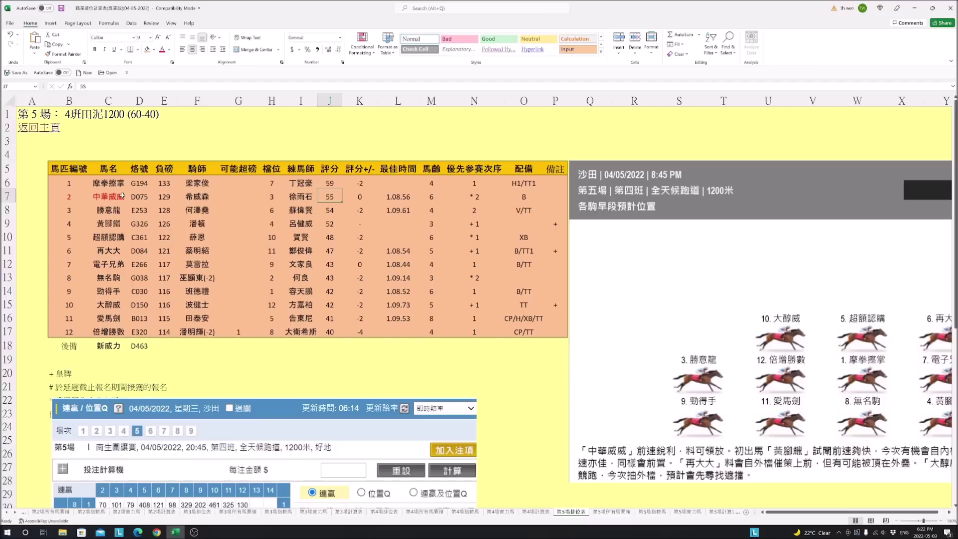
pyautogui.moveTo(848, 512); pyautogui.dragTo(941, 513)
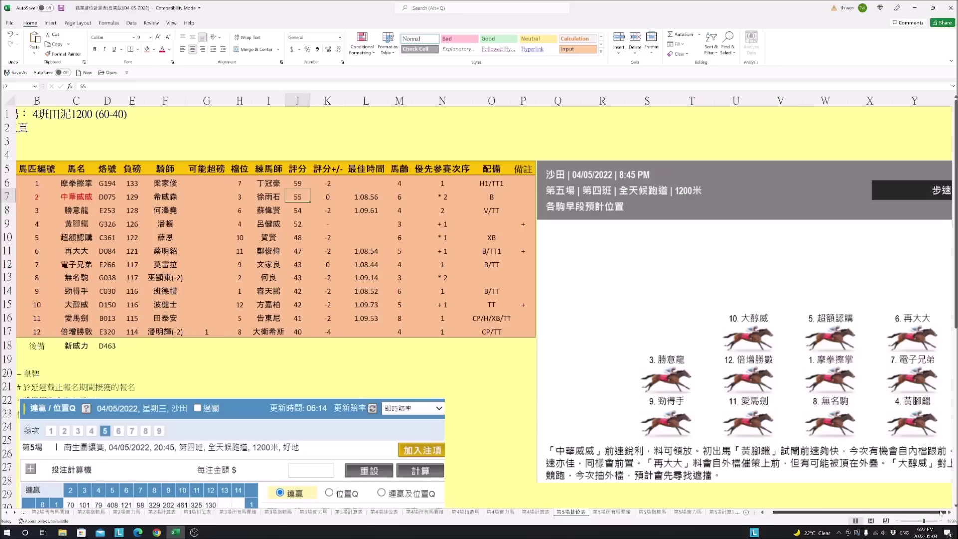
pyautogui.hscroll(3, 773, 395)
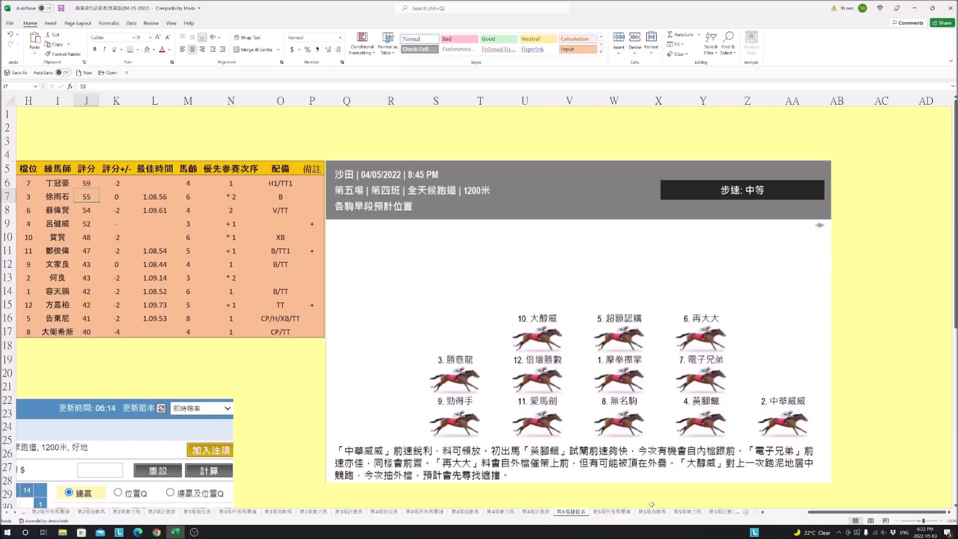
# - Compare 中華威威's time index with the same-distance contenders in rows 8 to 12 of the 第5場實力馬 sheet
pyautogui.click(689, 512)
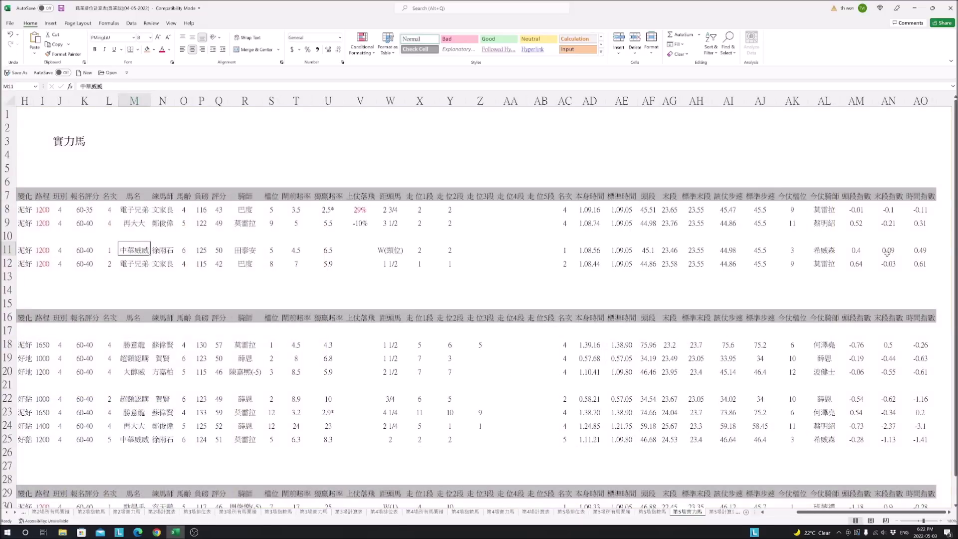
pyautogui.click(920, 250)
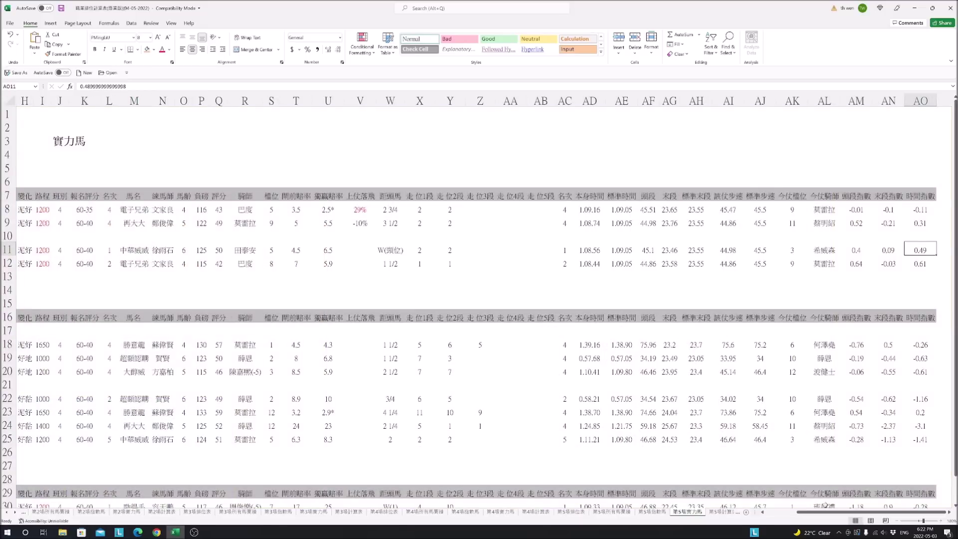
pyautogui.hscroll(-3, 411, 367)
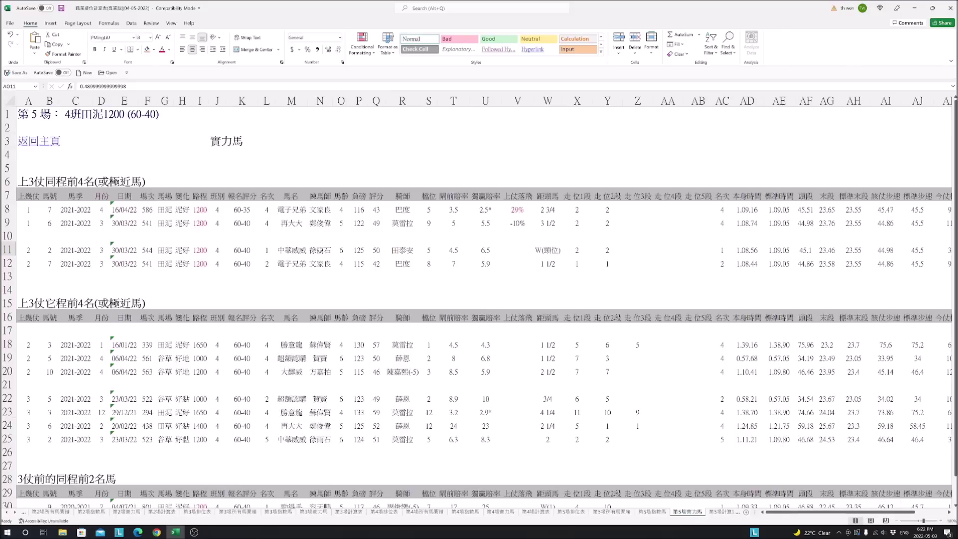
pyautogui.moveTo(292, 210); pyautogui.dragTo(294, 263)
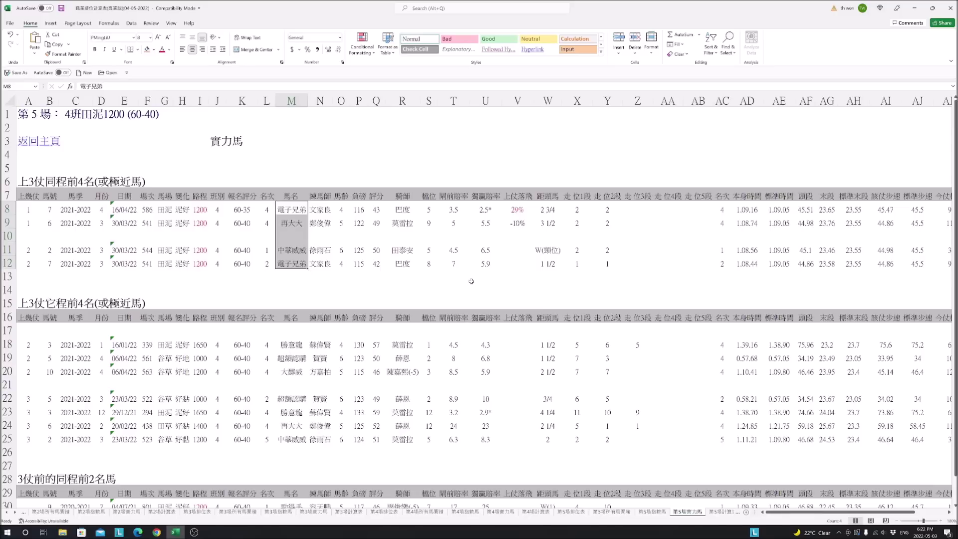
pyautogui.click(569, 224)
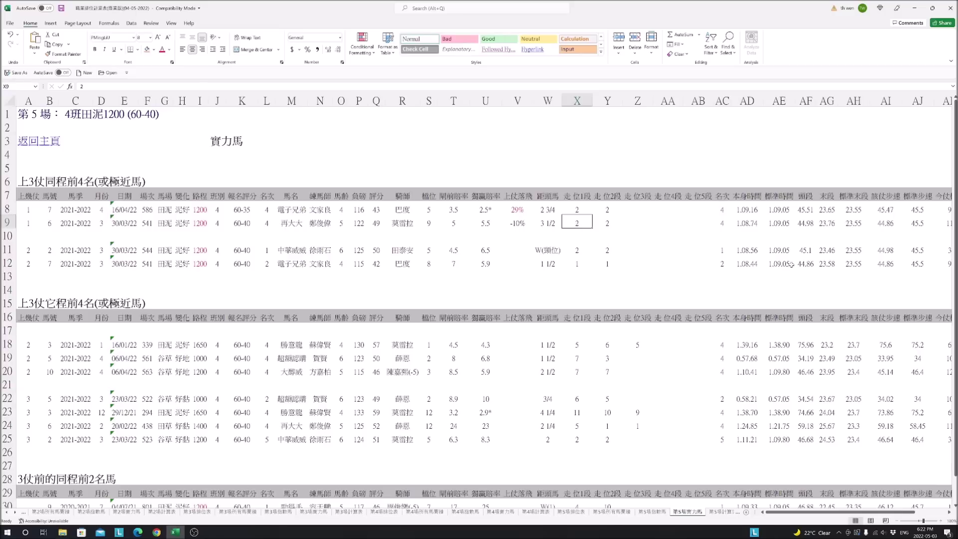
pyautogui.click(292, 250)
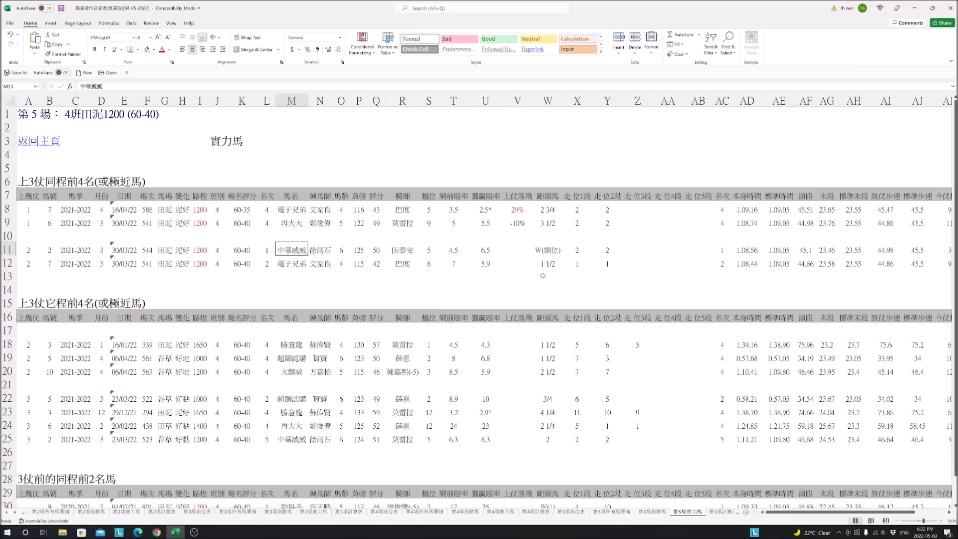
# - Review the race 5 odds table and the runner list on the race card sheet
pyautogui.click(573, 512)
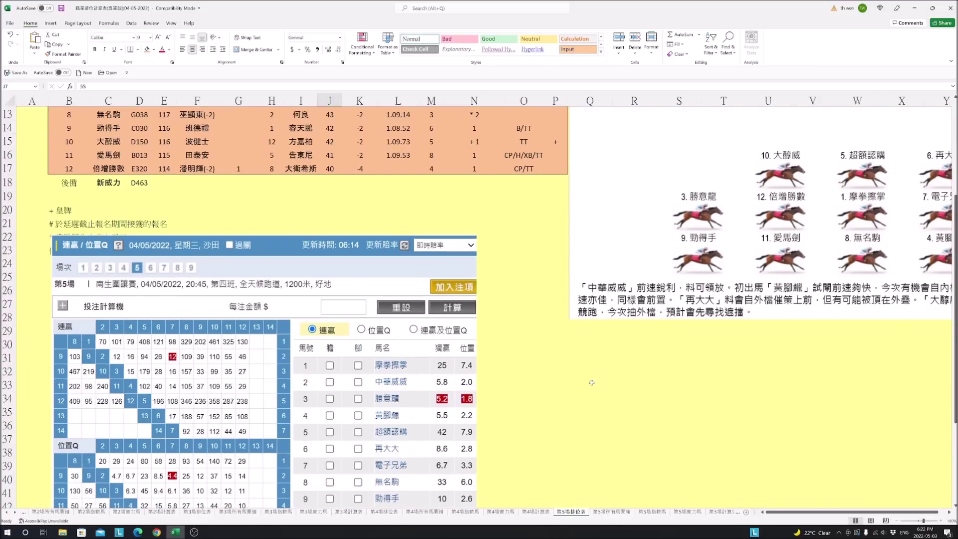
pyautogui.scroll(3, 592, 382)
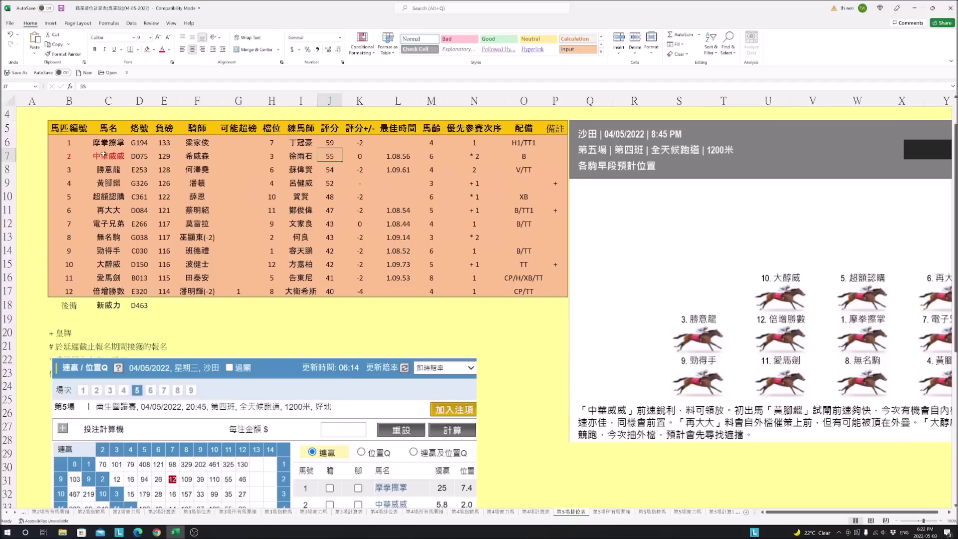
pyautogui.scroll(1, 469, 257)
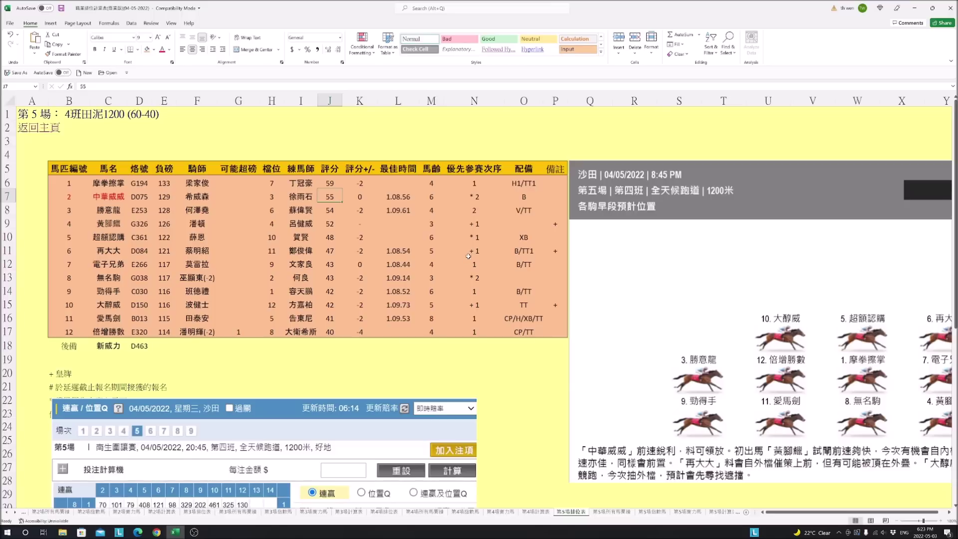
pyautogui.click(470, 261)
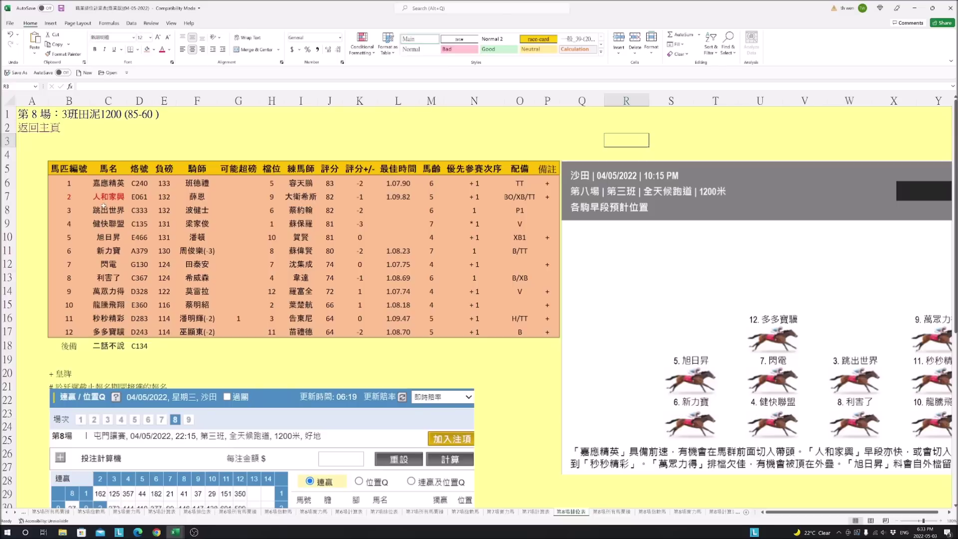
# - Review the win and place odds below the race 8 race card
pyautogui.scroll(-2, 384, 431)
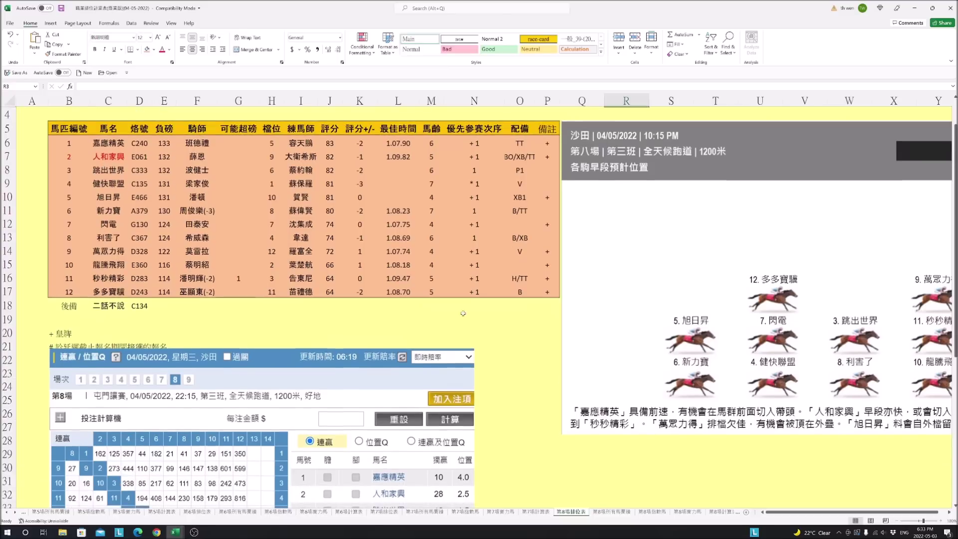
pyautogui.scroll(-1, 392, 422)
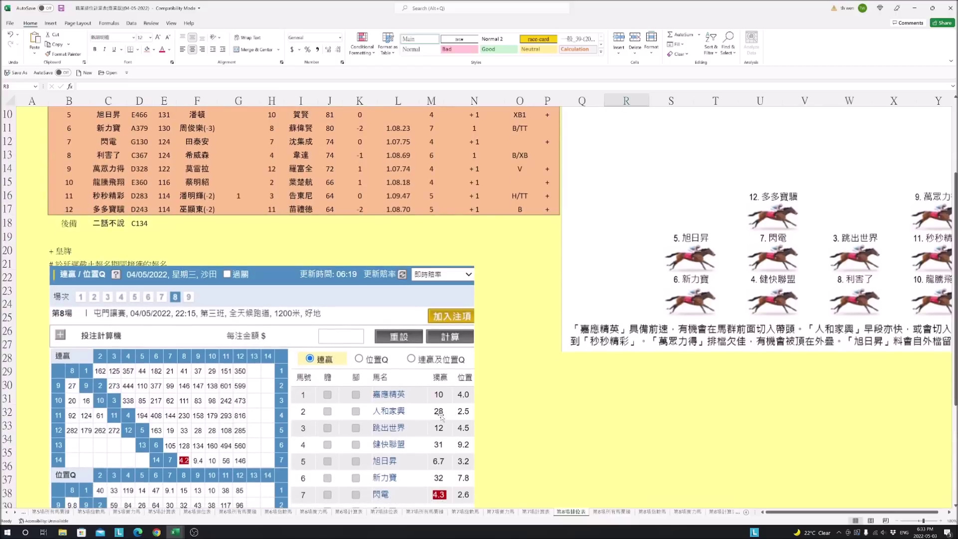
pyautogui.scroll(3, 528, 405)
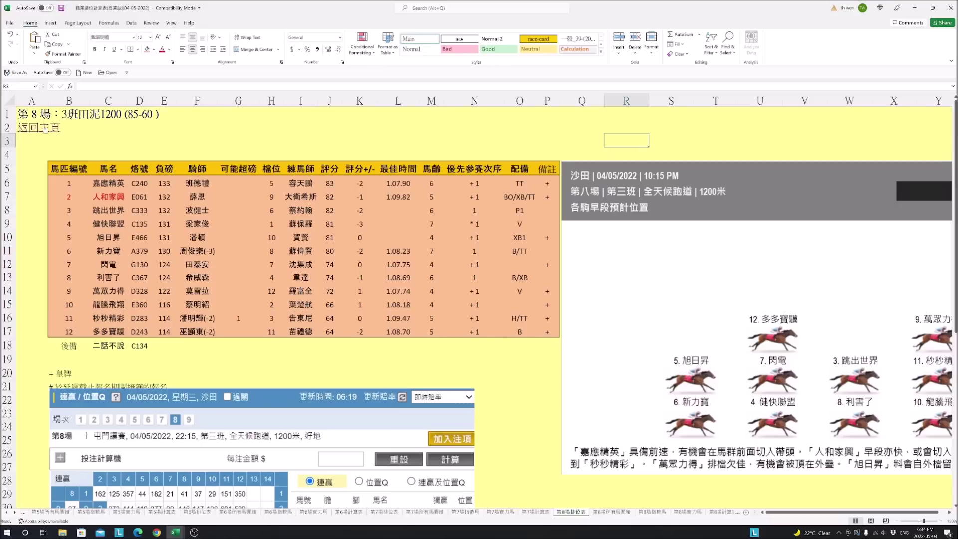
# - Open the 第8場實力馬 sheet through the main index and highlight the same-distance records in I8:AC17
pyautogui.click(29, 132)
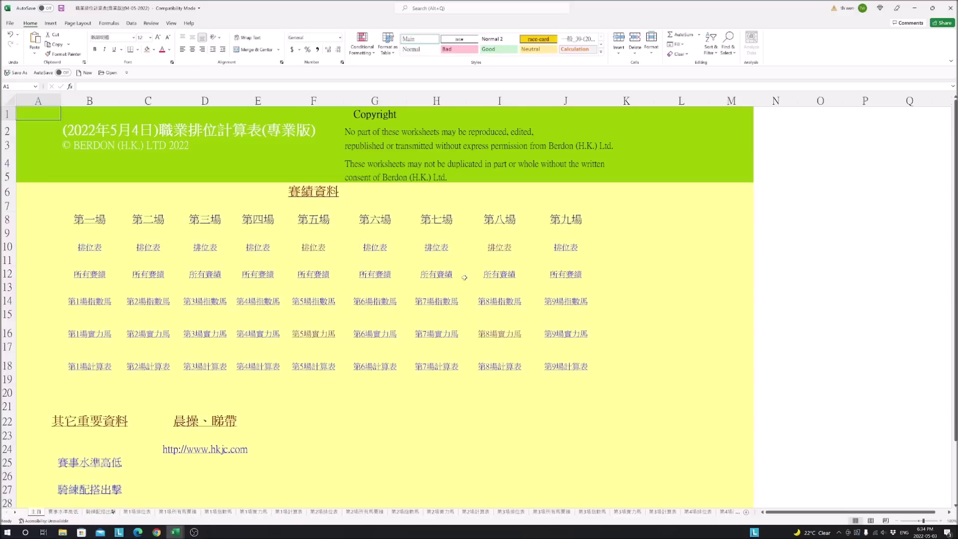
pyautogui.click(504, 336)
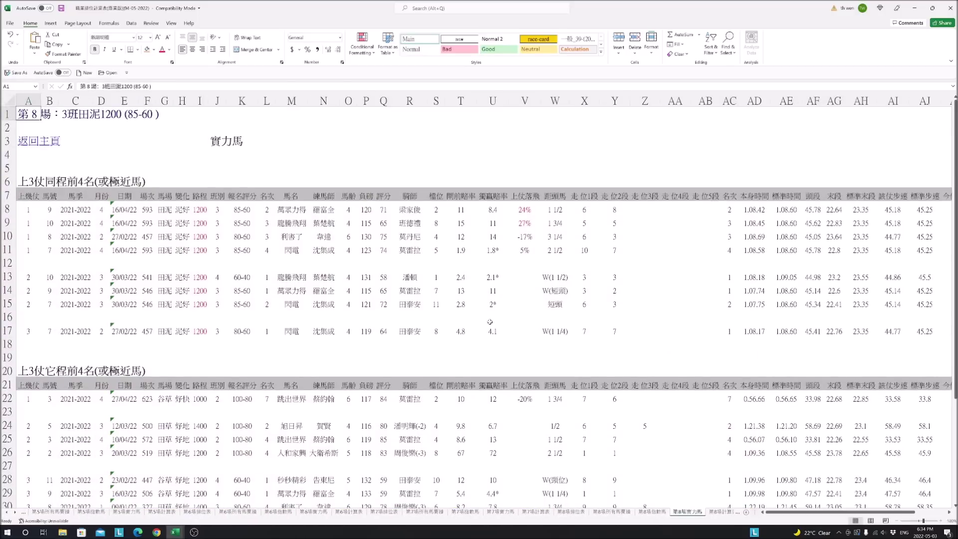
pyautogui.moveTo(191, 208); pyautogui.dragTo(734, 335)
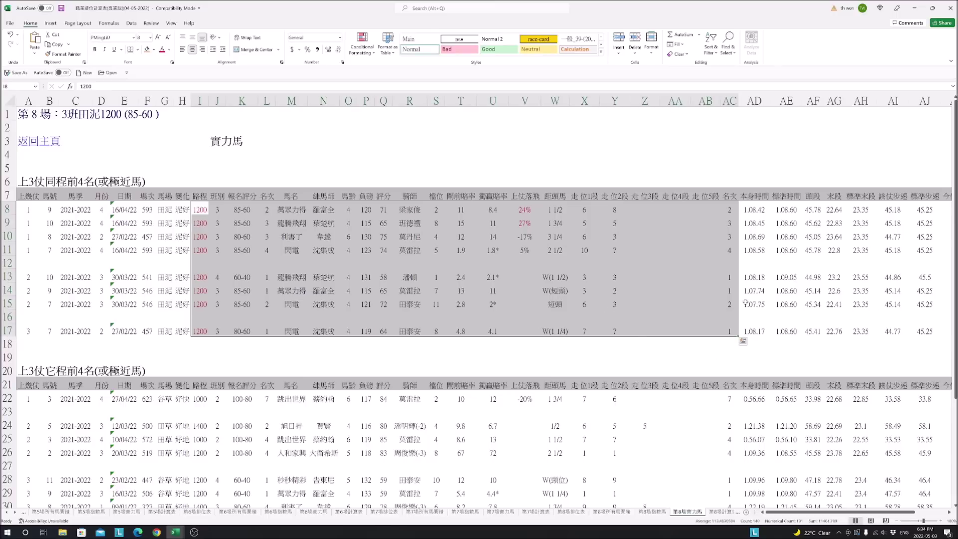
# - Examine 人和家興's record in row 26 of the other-distance section, including its distance, running positions, placing and time
pyautogui.scroll(-3, 705, 299)
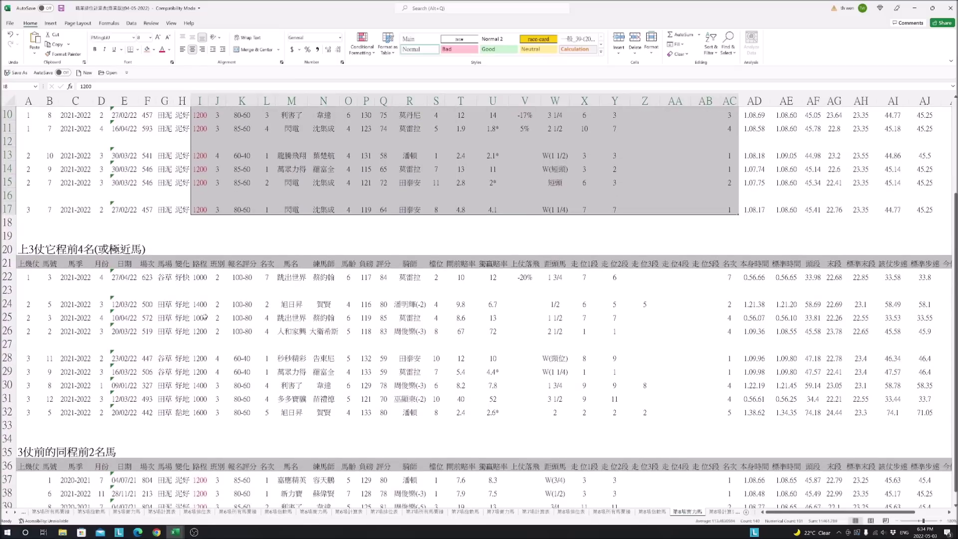
pyautogui.click(301, 329)
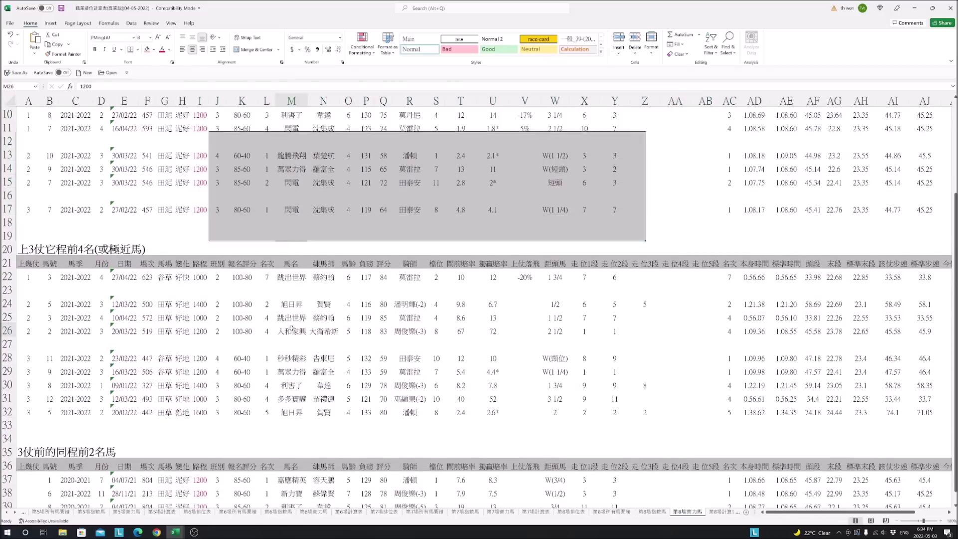
pyautogui.moveTo(303, 329); pyautogui.dragTo(713, 330)
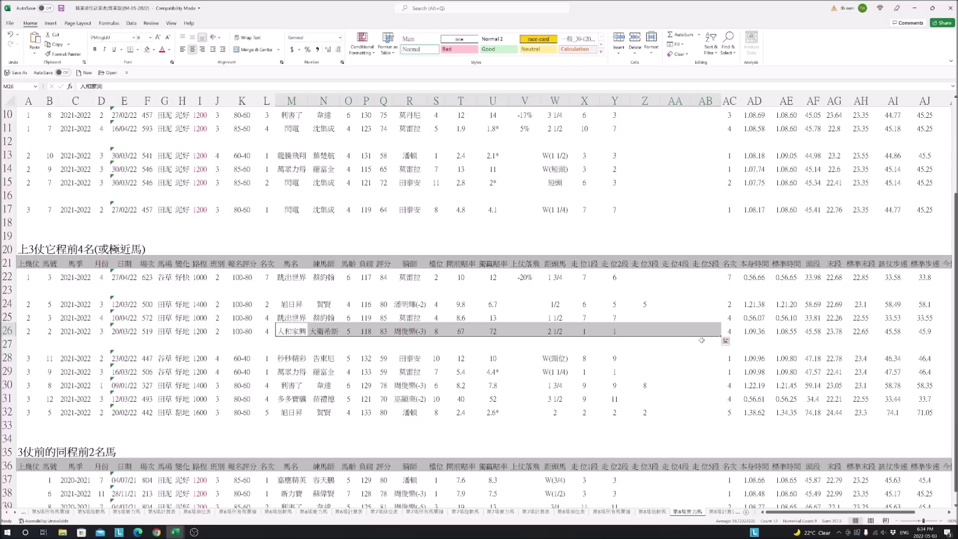
pyautogui.click(199, 332)
pyautogui.moveTo(595, 326); pyautogui.dragTo(758, 338)
pyautogui.moveTo(759, 331); pyautogui.dragTo(759, 331)
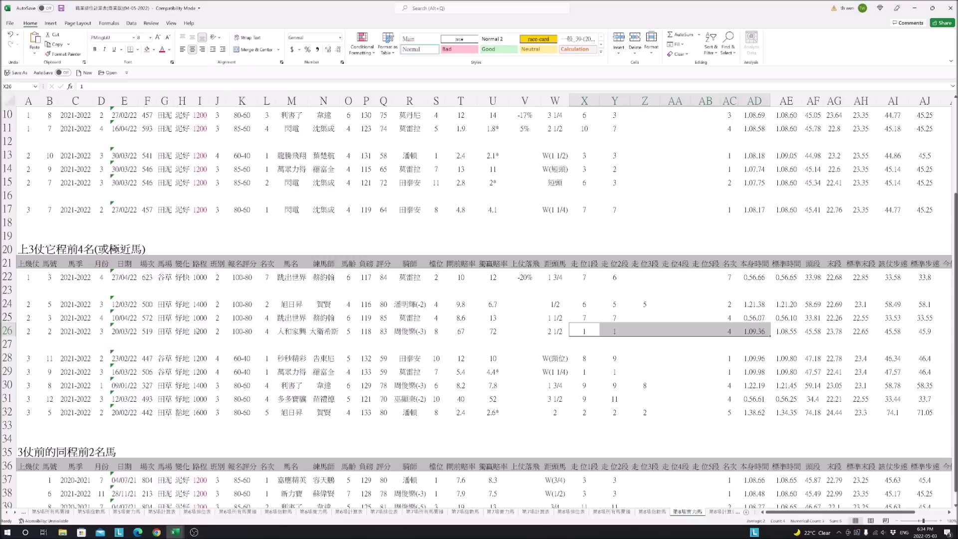
pyautogui.click(729, 331)
pyautogui.scroll(3, 702, 384)
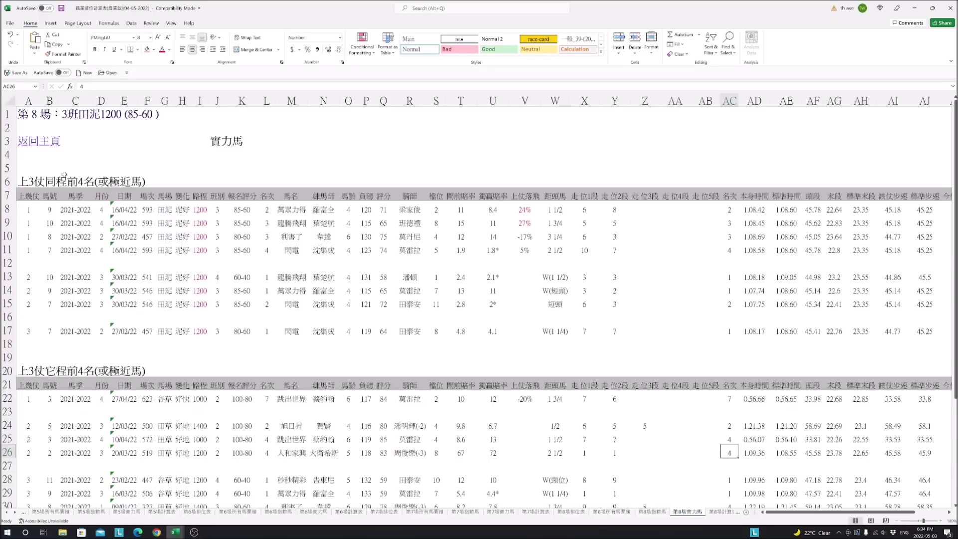
pyautogui.scroll(-1, 375, 389)
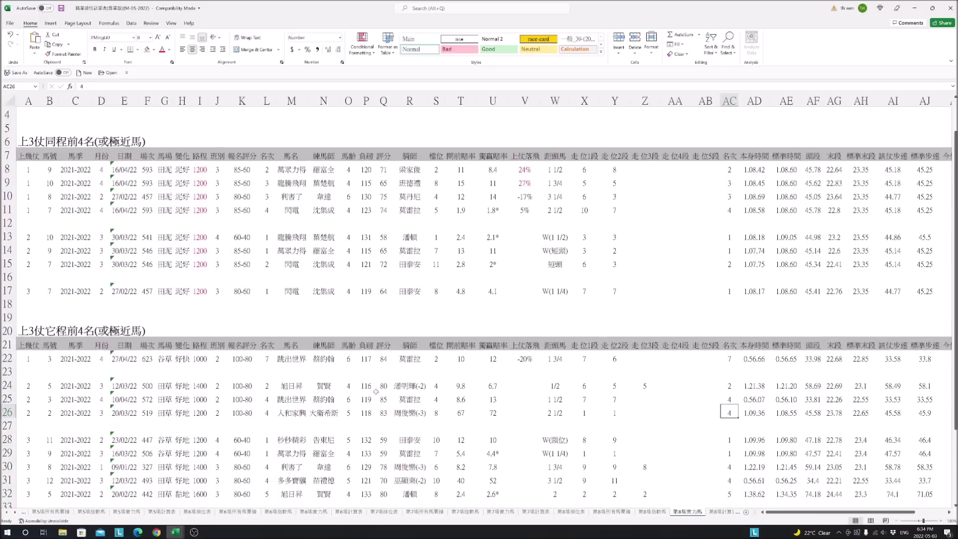
# - Open the 第8場所有馬賽績 sheet and highlight 人和家興's running positions in rows 37 and 38
pyautogui.click(619, 514)
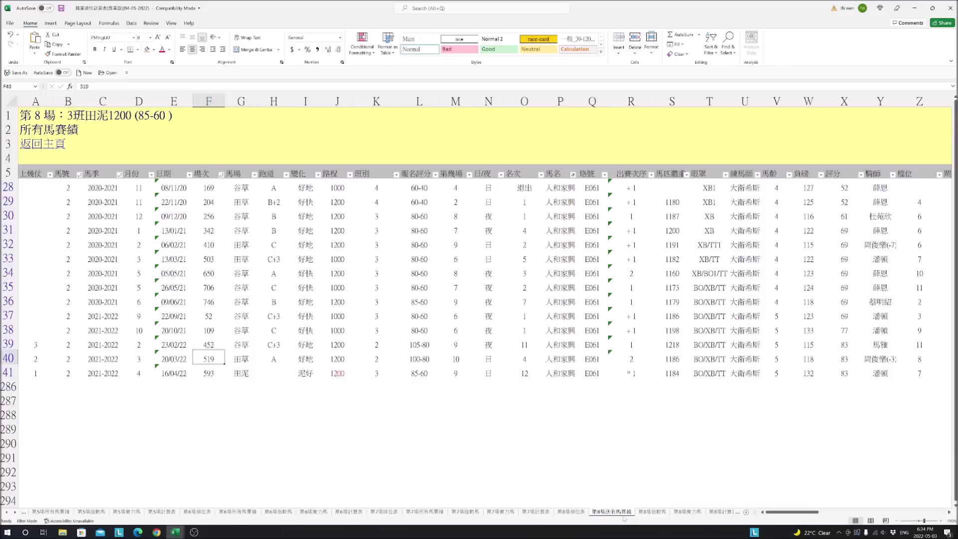
pyautogui.moveTo(8, 315); pyautogui.dragTo(8, 329)
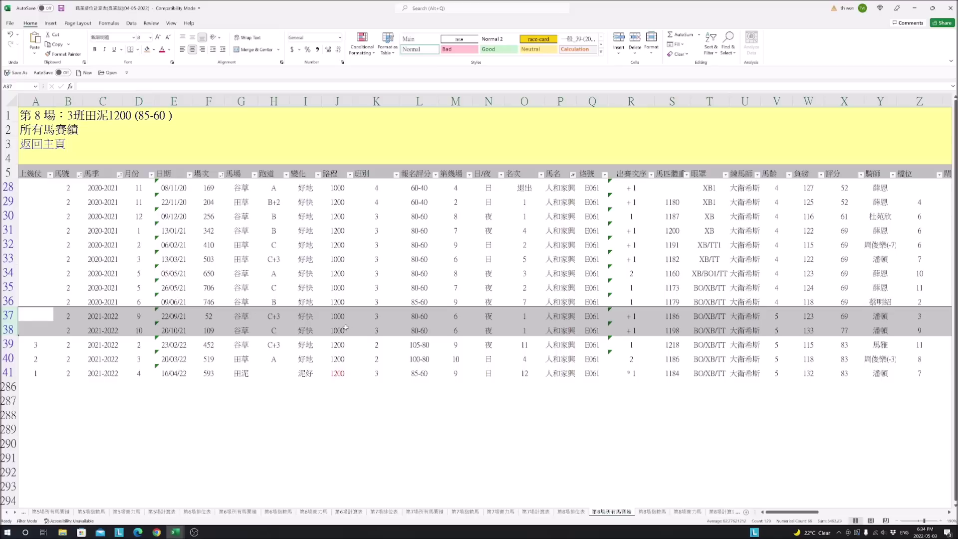
pyautogui.moveTo(791, 511); pyautogui.dragTo(831, 511)
pyautogui.moveTo(584, 320); pyautogui.dragTo(669, 330)
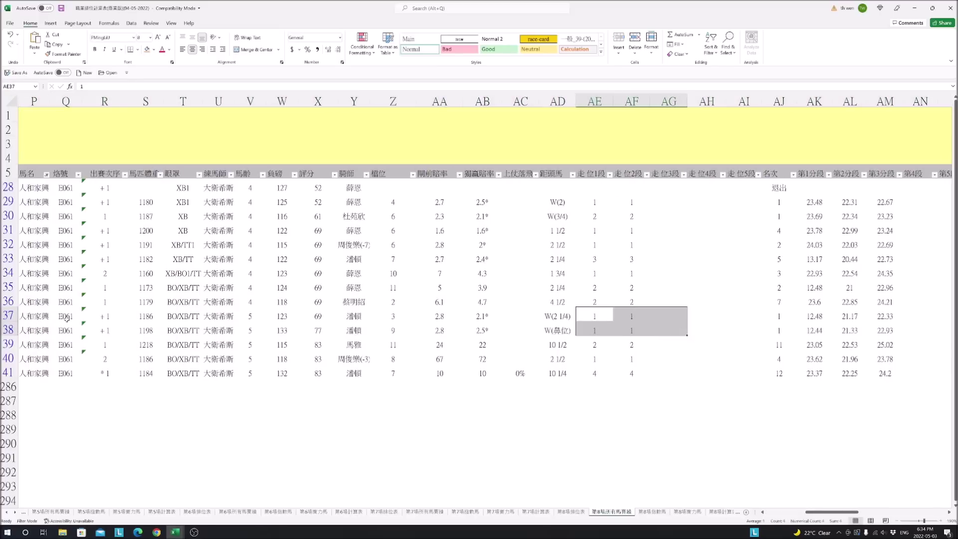
# - Check 人和家興's 時間指數 values and placings for the two runs in rows 37 and 38
pyautogui.moveTo(9, 316); pyautogui.dragTo(8, 330)
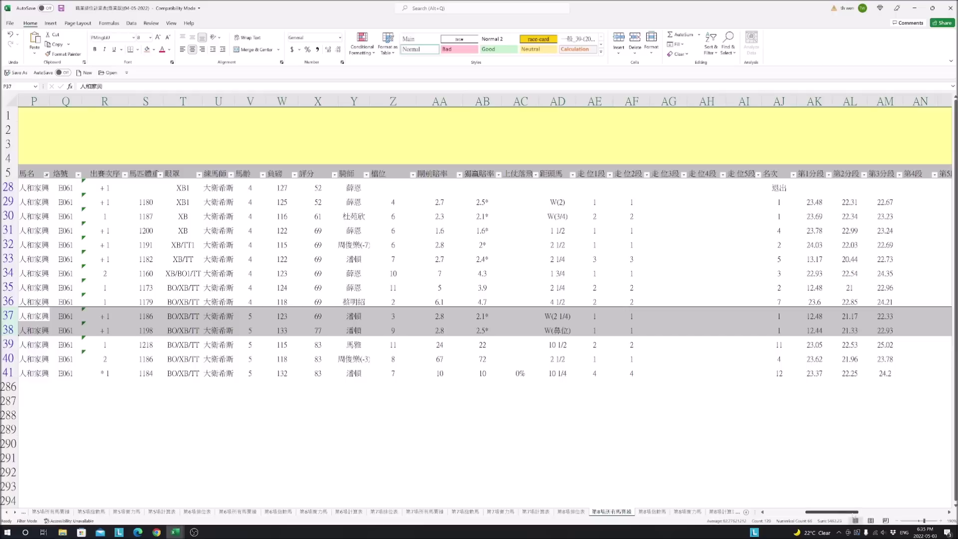
pyautogui.moveTo(848, 512); pyautogui.dragTo(937, 512)
pyautogui.moveTo(913, 316); pyautogui.dragTo(913, 328)
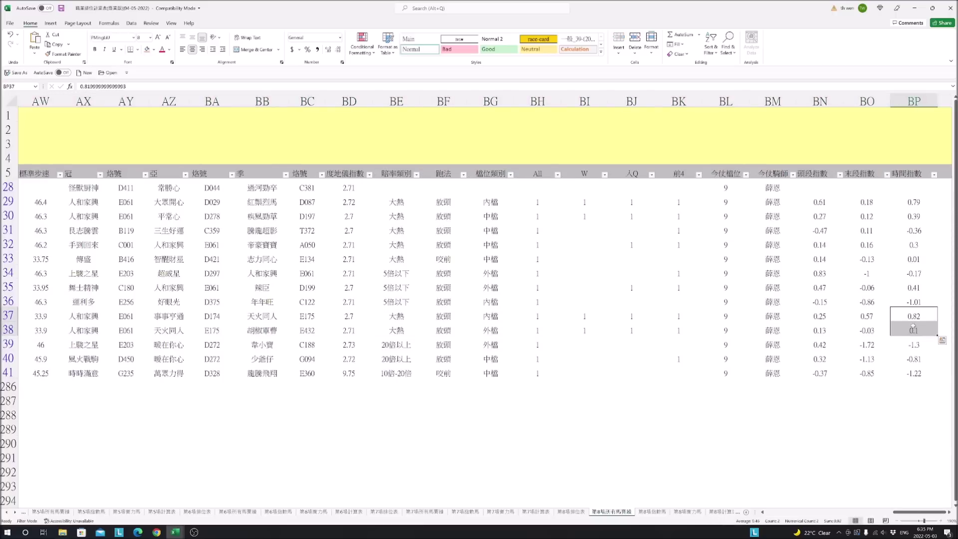
pyautogui.moveTo(923, 511); pyautogui.dragTo(796, 511)
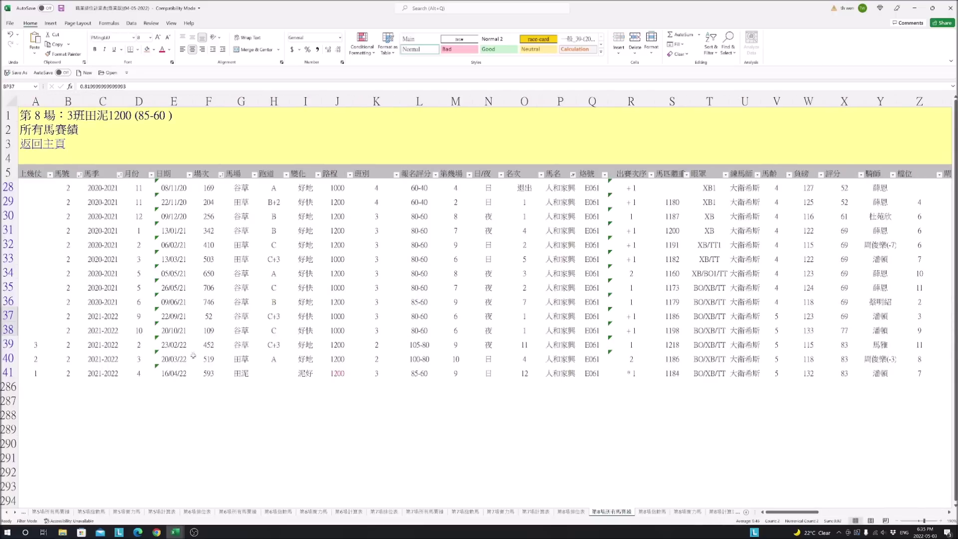
pyautogui.moveTo(4, 314); pyautogui.dragTo(3, 327)
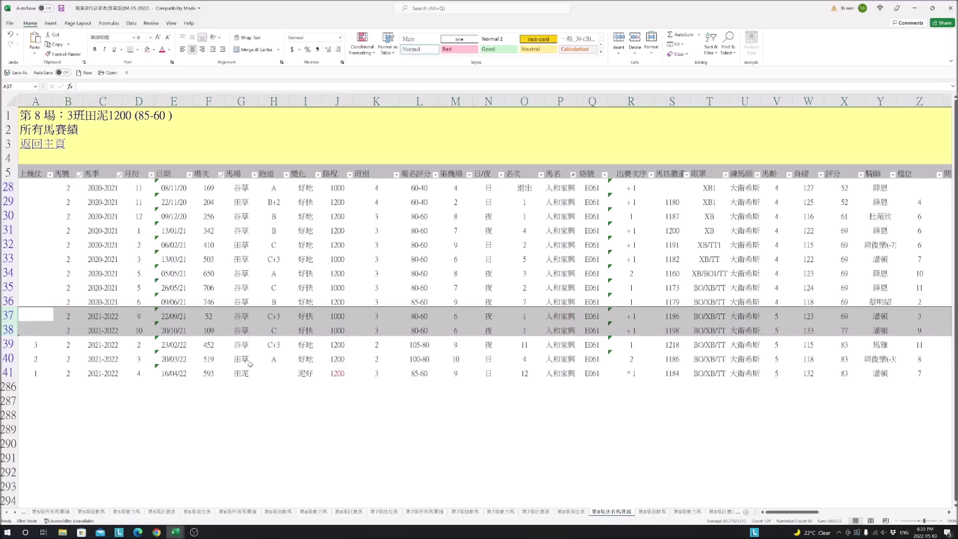
pyautogui.click(523, 331)
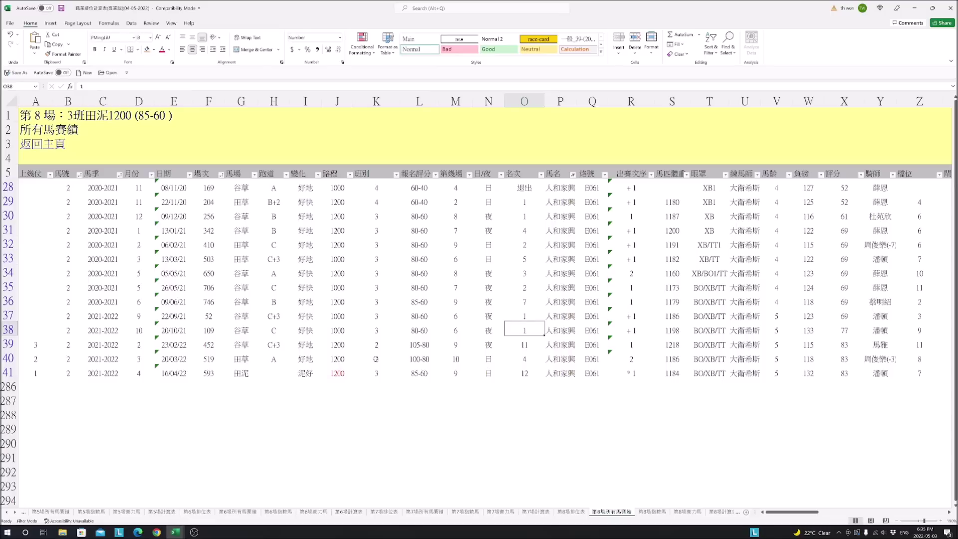
# - Examine 人和家興's 20/03/22 run in row 40, checking its class, course and race number
pyautogui.click(375, 359)
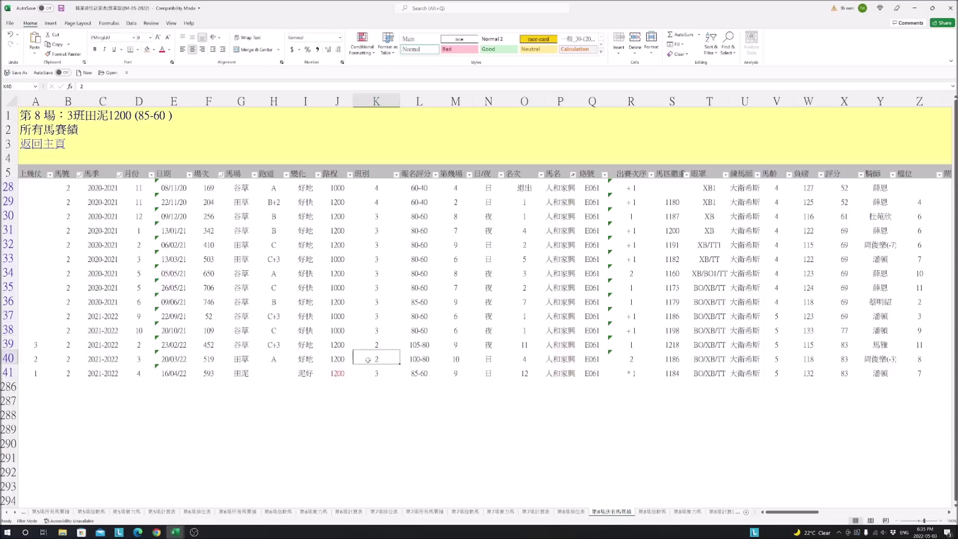
pyautogui.click(4, 358)
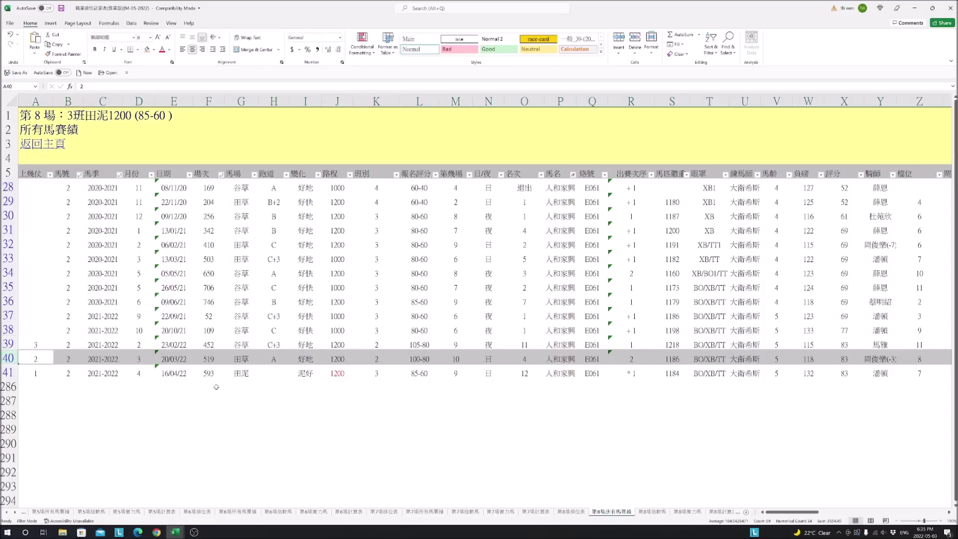
pyautogui.hscroll(5, 801, 504)
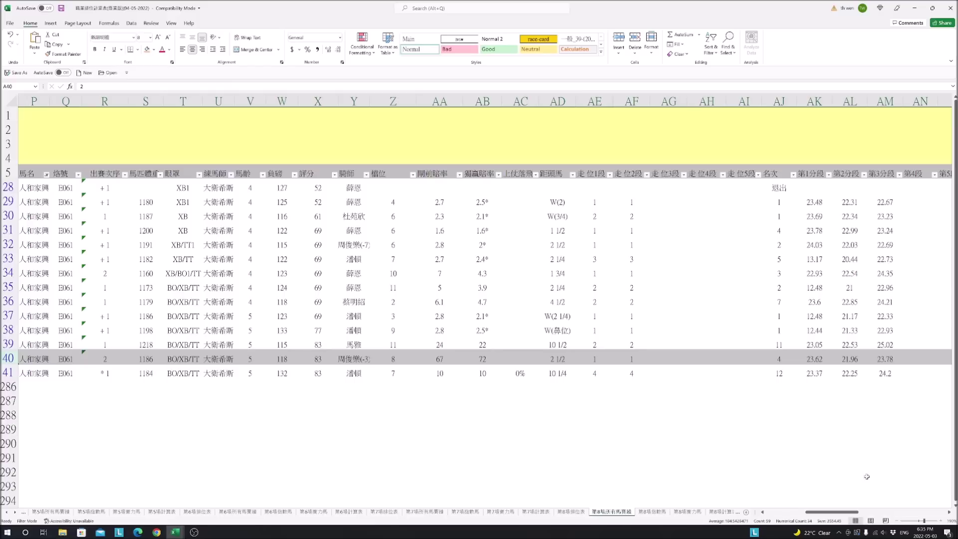
pyautogui.moveTo(857, 512); pyautogui.dragTo(795, 516)
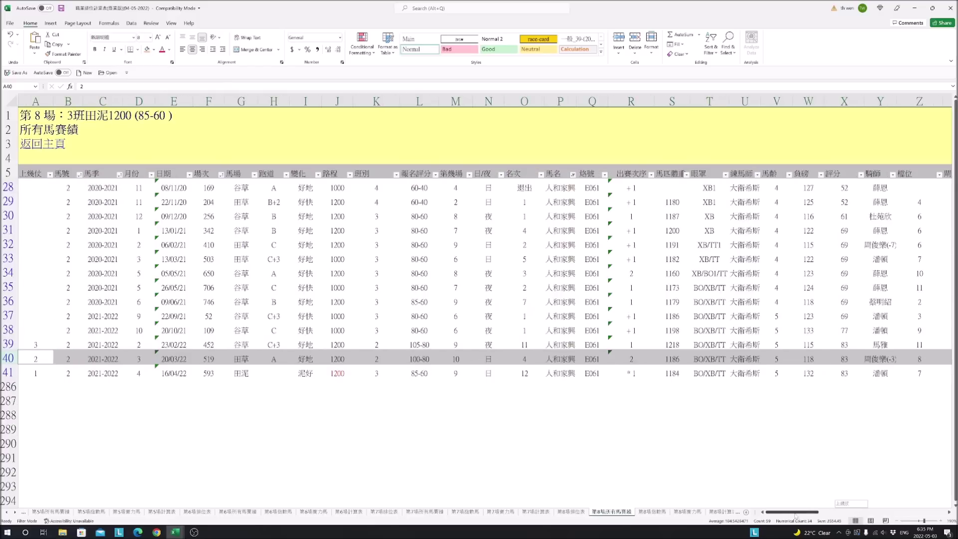
pyautogui.click(445, 441)
pyautogui.click(277, 358)
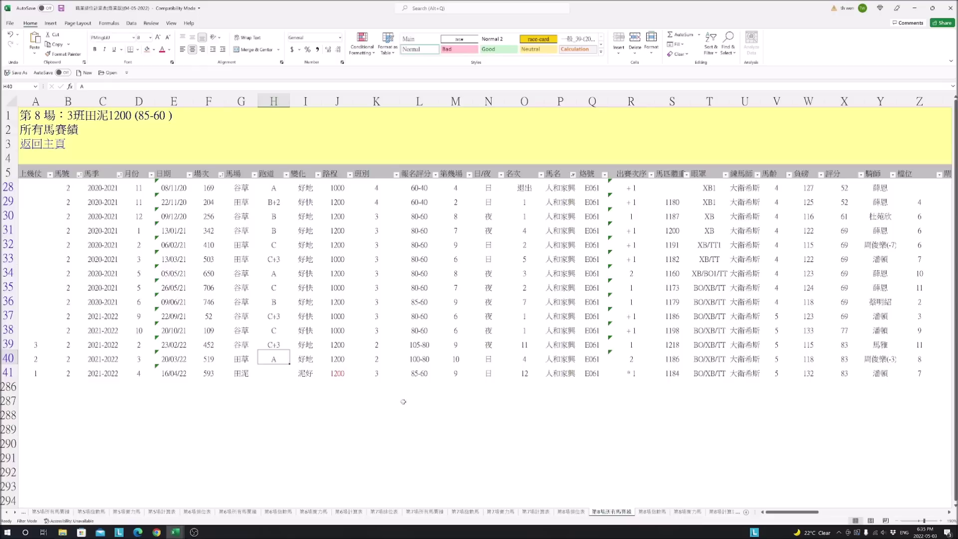
pyautogui.click(215, 360)
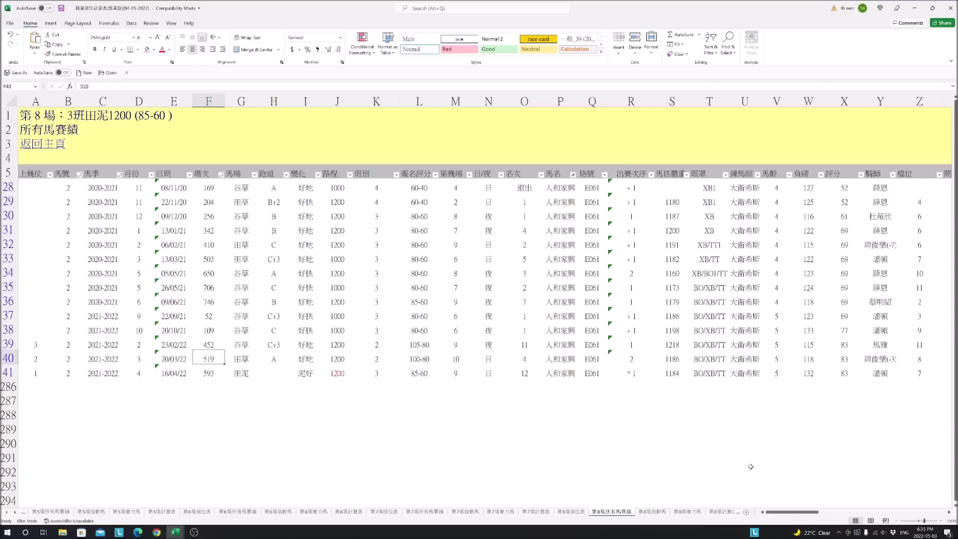
# - Switch to the 職業數據庫(21-22) workbook and highlight the running positions of race 519's first three finishers on the 資料庫 sheet
pyautogui.click(175, 532)
pyautogui.click(211, 511)
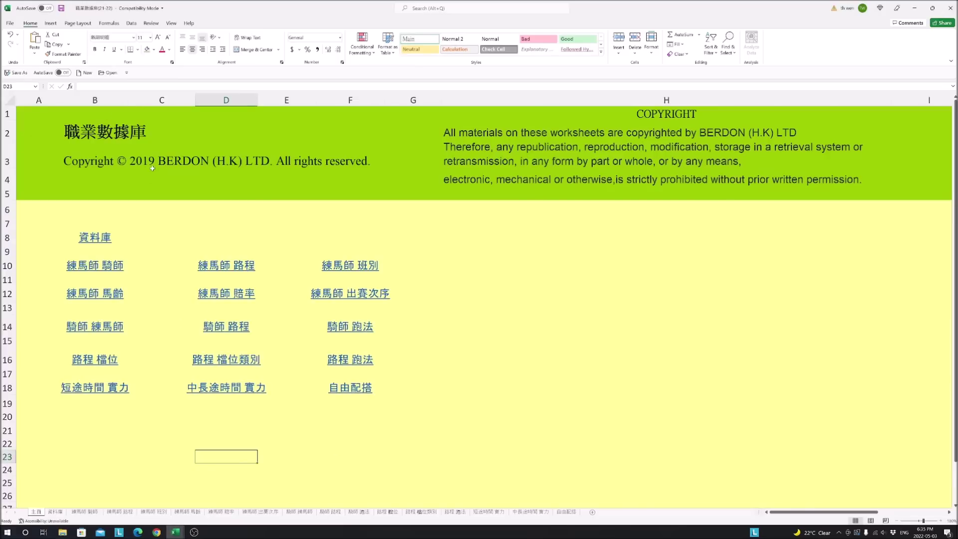
pyautogui.click(55, 512)
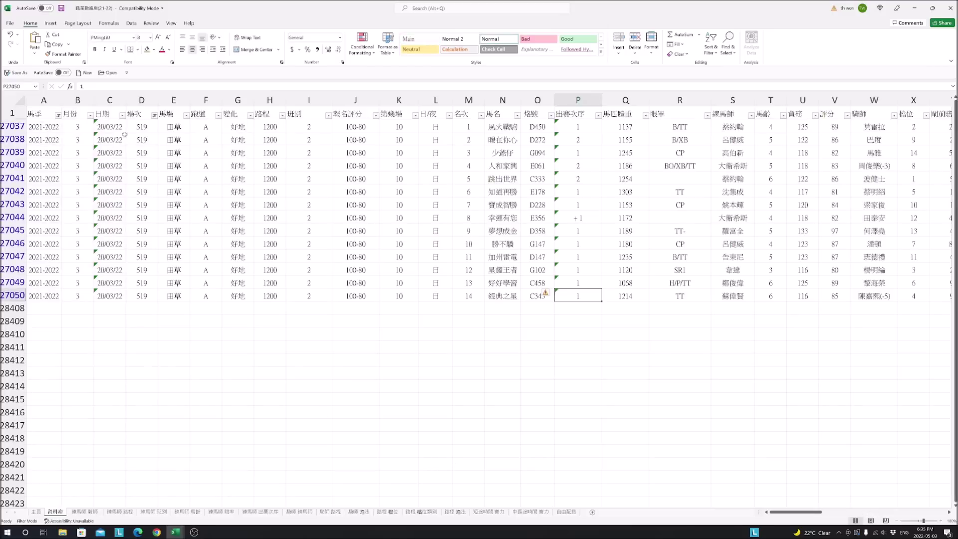
pyautogui.moveTo(501, 126); pyautogui.dragTo(501, 153)
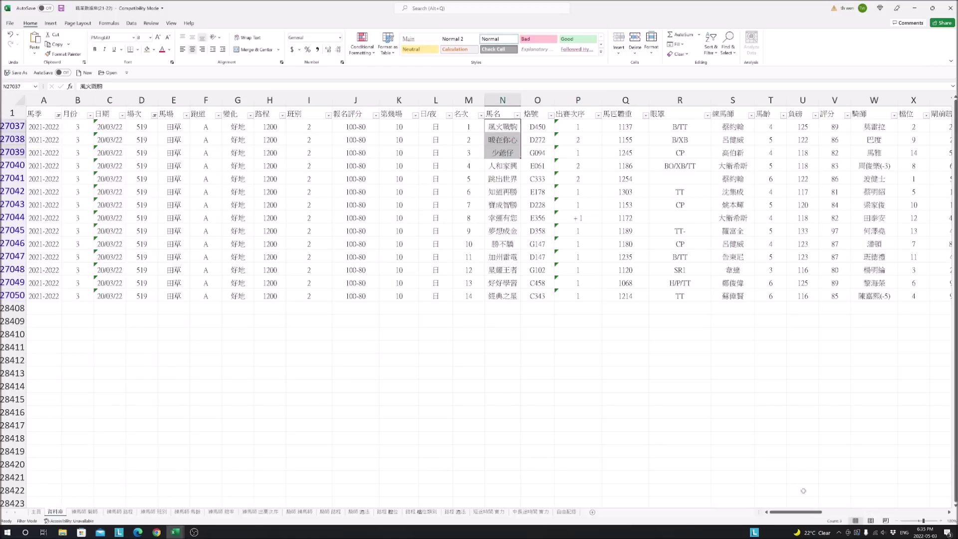
pyautogui.moveTo(821, 512); pyautogui.dragTo(859, 513)
pyautogui.click(517, 125)
pyautogui.moveTo(521, 137); pyautogui.dragTo(722, 155)
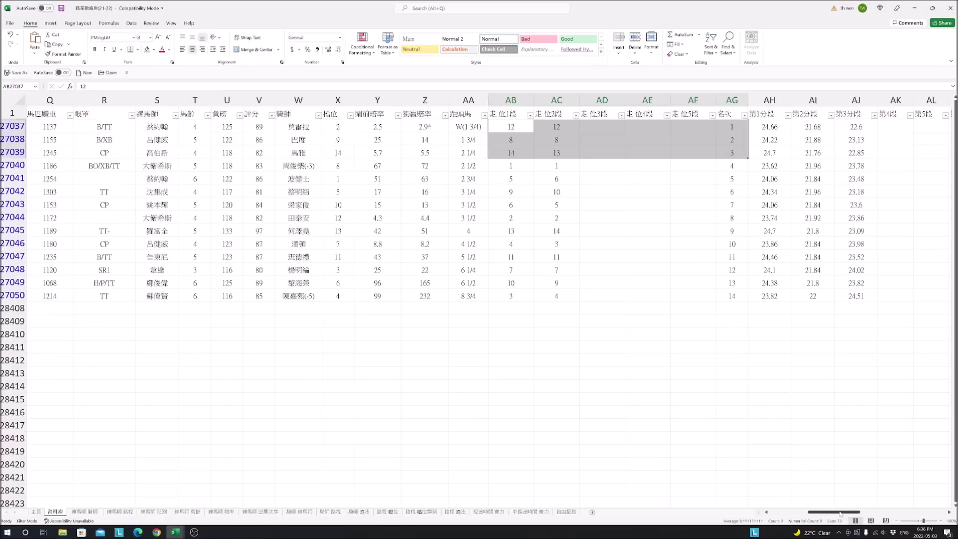
# - Examine 人和家興's full record in row 27040, including its sectional times, pace figures and running positions
pyautogui.moveTo(841, 514); pyautogui.dragTo(802, 513)
pyautogui.click(13, 165)
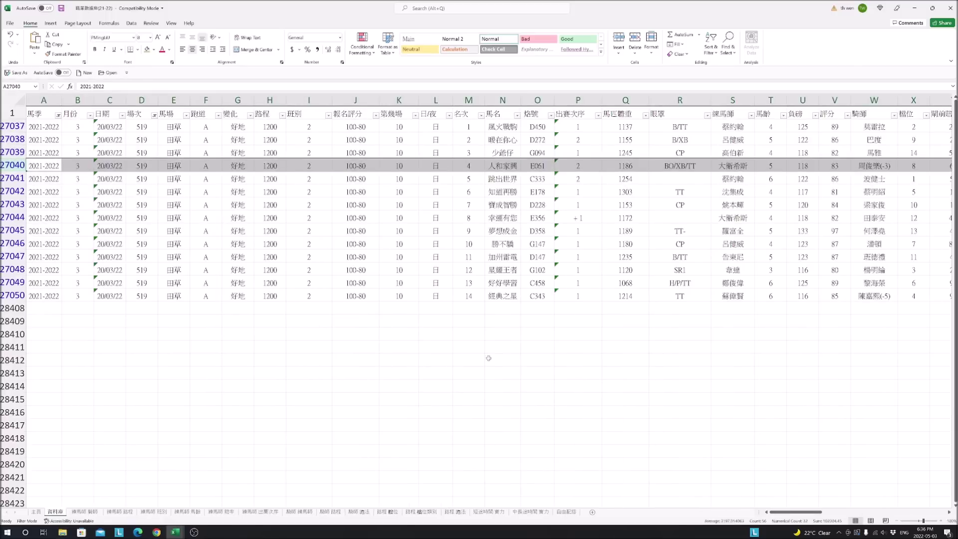
pyautogui.moveTo(774, 512); pyautogui.dragTo(873, 514)
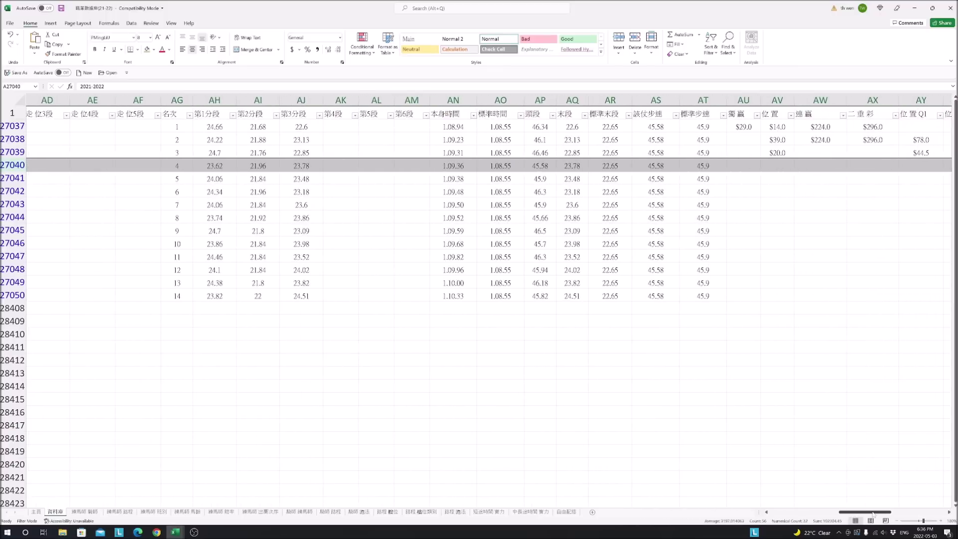
pyautogui.click(657, 167)
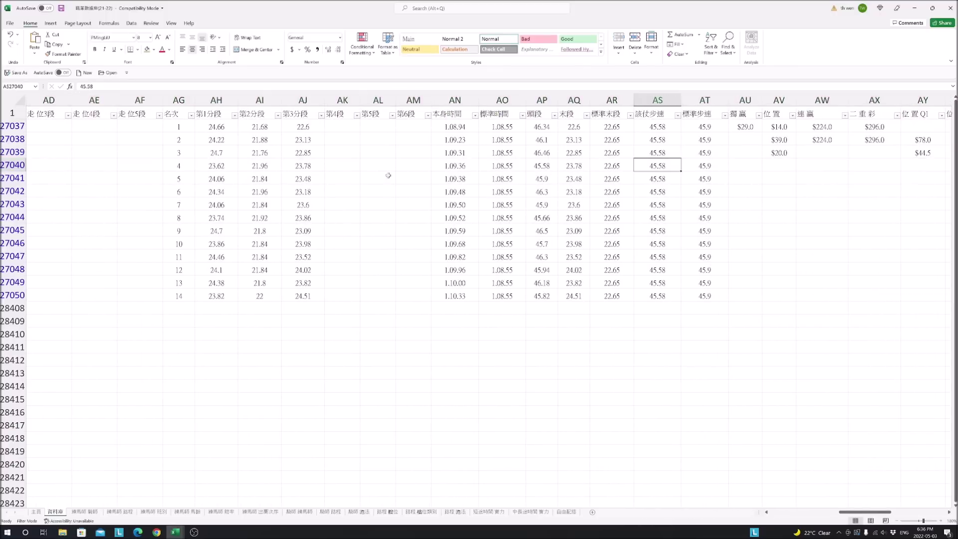
pyautogui.click(13, 165)
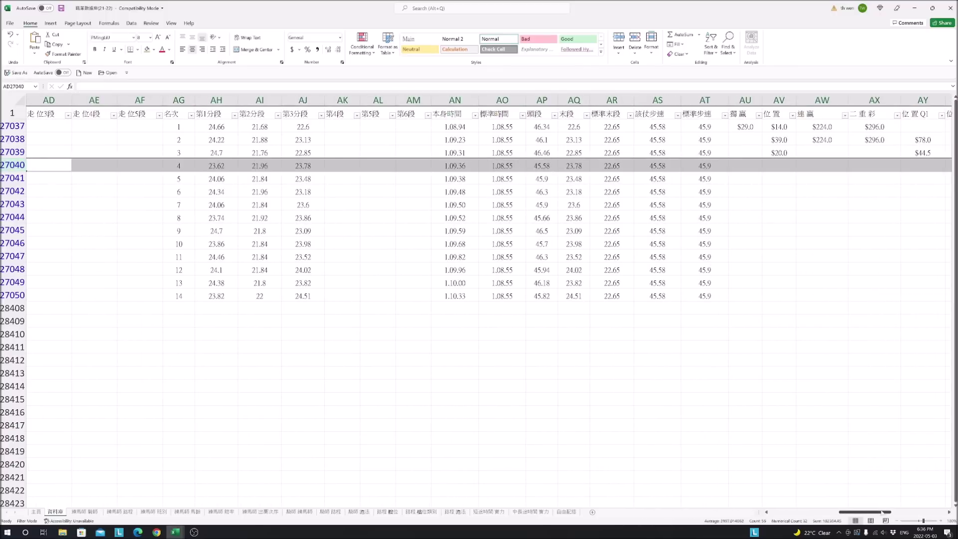
pyautogui.moveTo(885, 514); pyautogui.dragTo(848, 521)
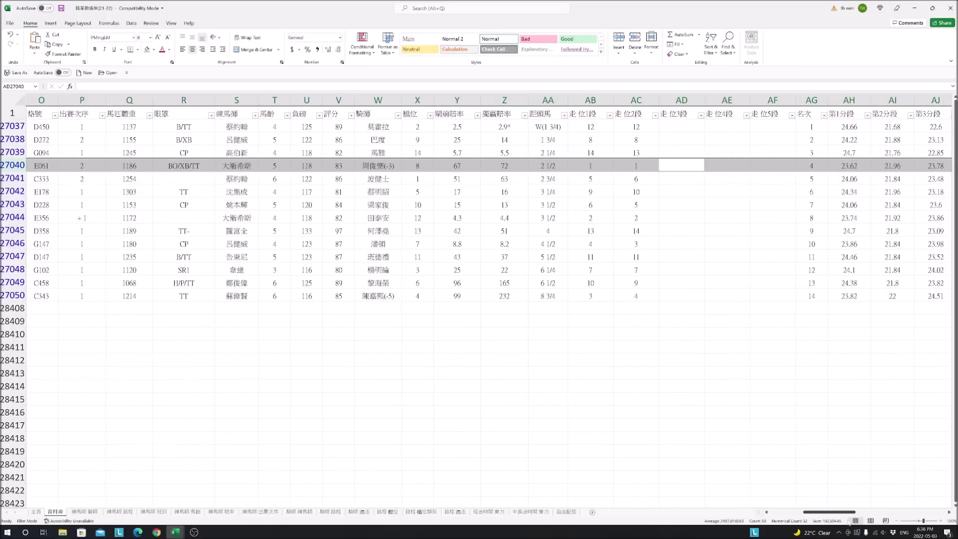
pyautogui.moveTo(848, 522); pyautogui.dragTo(845, 524)
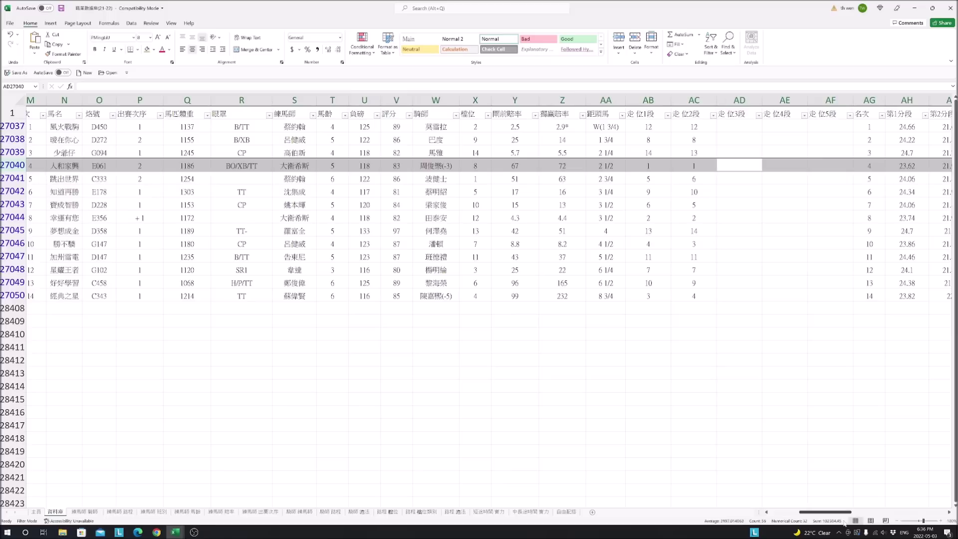
# - Check the odds and running positions of 幸運有您 in row 27044 and 經典之星 in row 27050
pyautogui.click(82, 216)
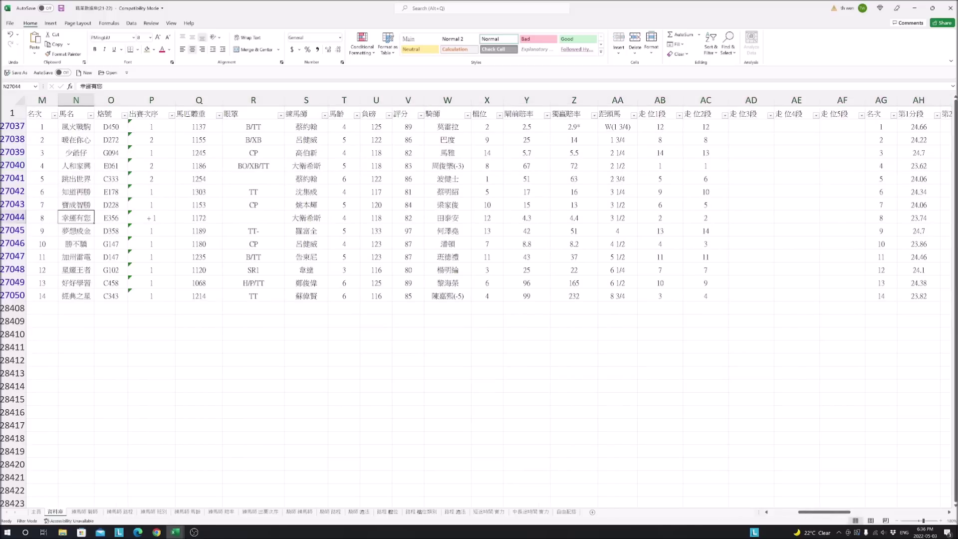
pyautogui.hotkey('shift', 'space')
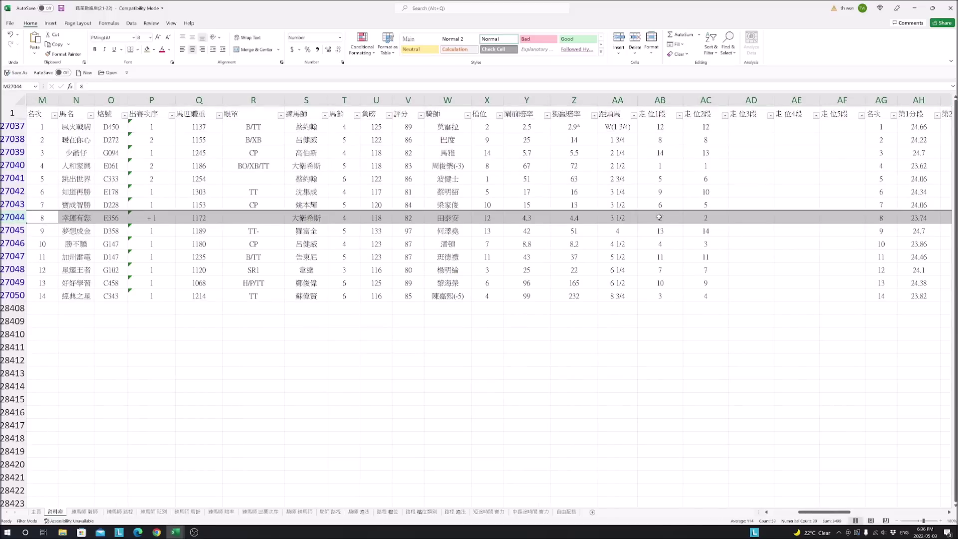
pyautogui.moveTo(659, 217); pyautogui.dragTo(706, 217)
pyautogui.click(587, 216)
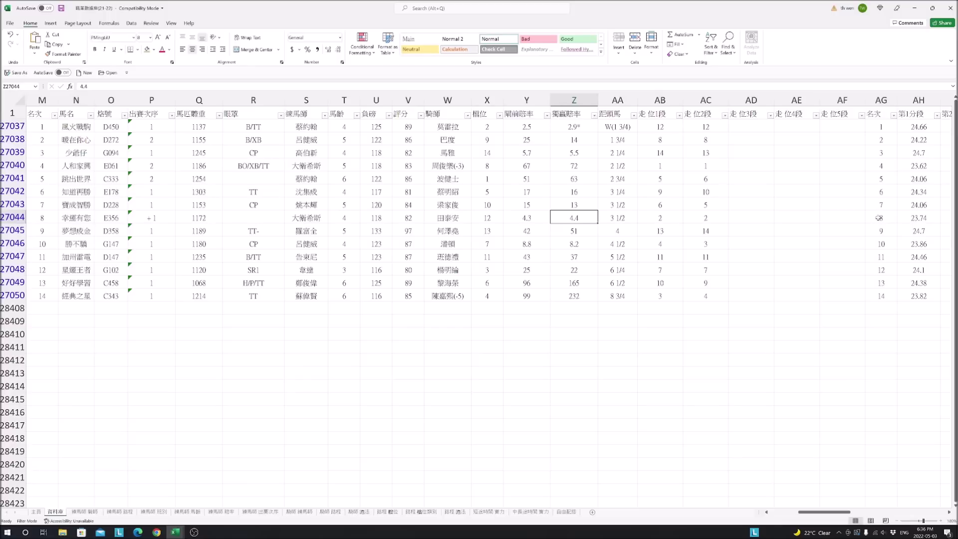
pyautogui.click(658, 295)
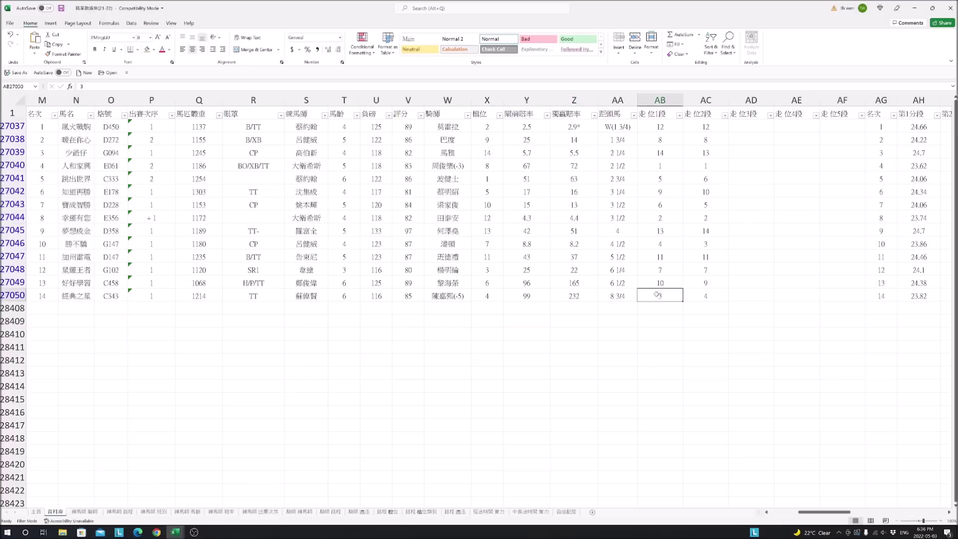
pyautogui.click(14, 295)
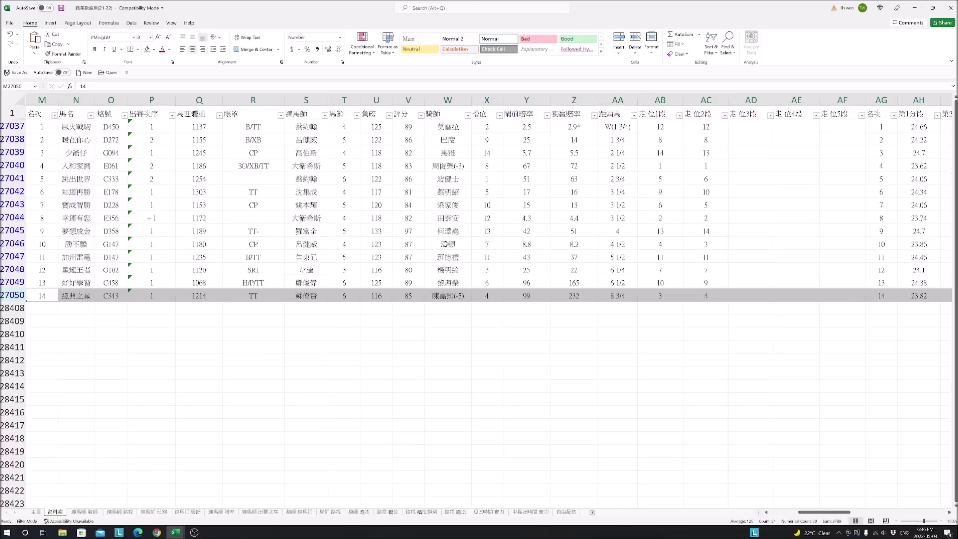
# - Check 勝不驕's running positions in row 27046 and compare them with 人和家興's beaten margin and running positions in row 27040
pyautogui.moveTo(661, 244); pyautogui.dragTo(721, 239)
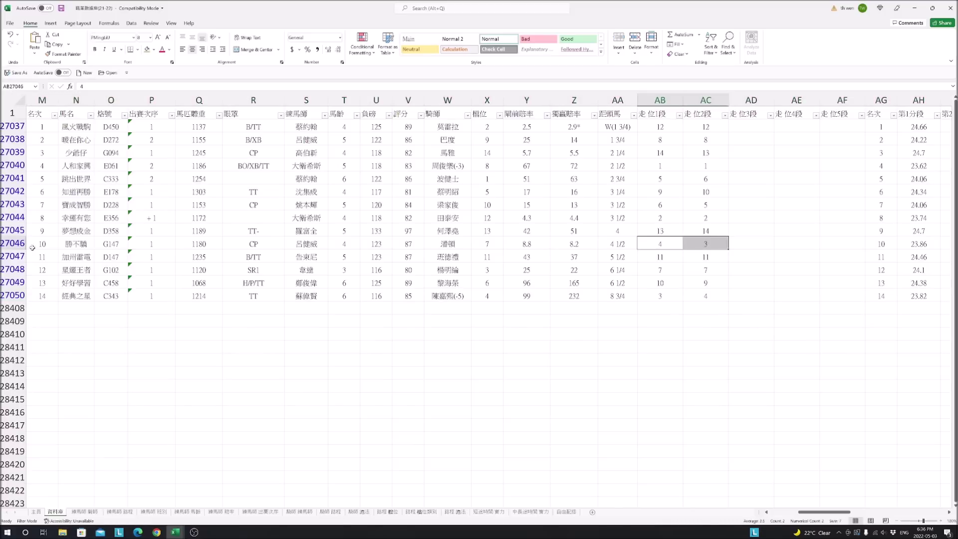
pyautogui.click(13, 244)
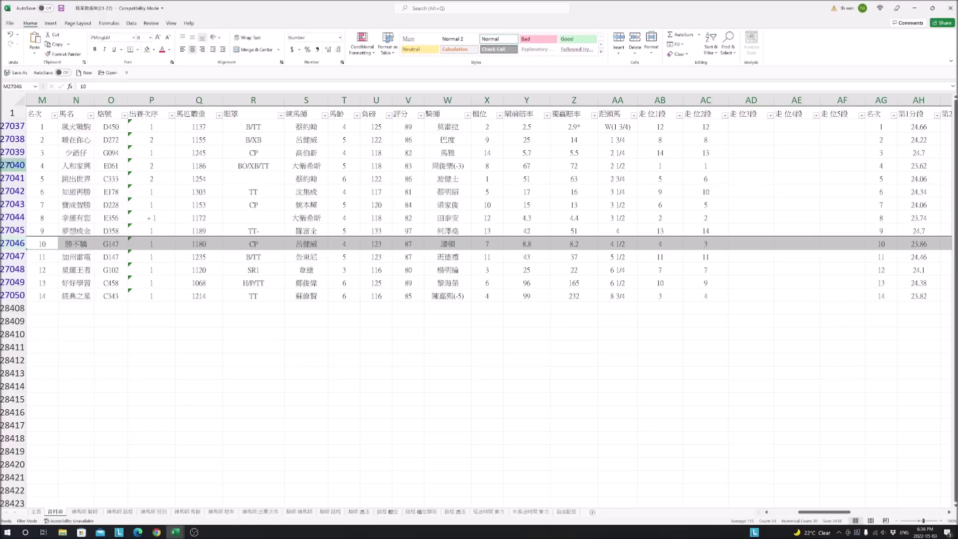
pyautogui.click(13, 165)
pyautogui.moveTo(619, 166); pyautogui.dragTo(850, 164)
# - Filter the 馬名 column of the 資料庫 sheet to 勝不驕, 經典之星 and 幸運有您
pyautogui.moveTo(818, 513); pyautogui.dragTo(774, 517)
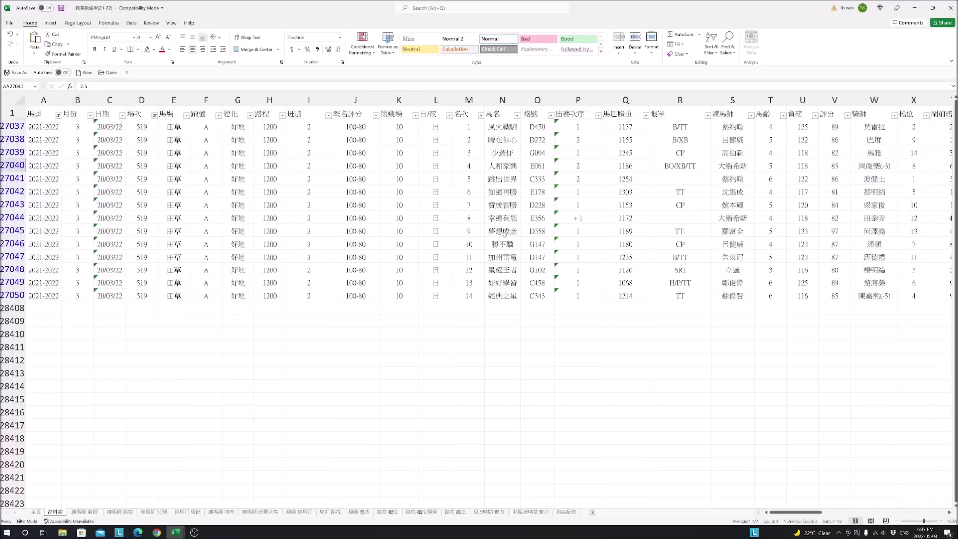
pyautogui.click(518, 115)
pyautogui.click(449, 206)
pyautogui.click(449, 227)
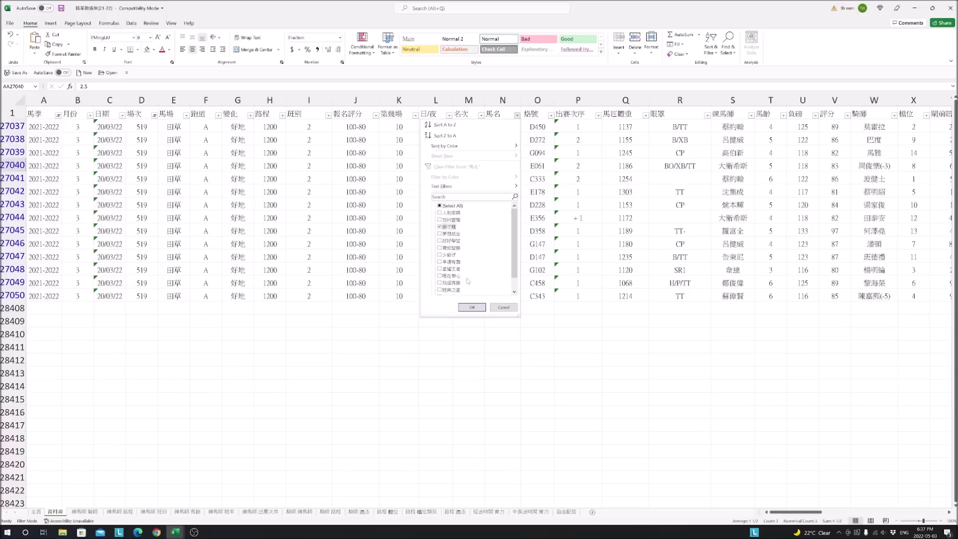
pyautogui.click(458, 290)
pyautogui.moveTo(516, 252); pyautogui.dragTo(515, 265)
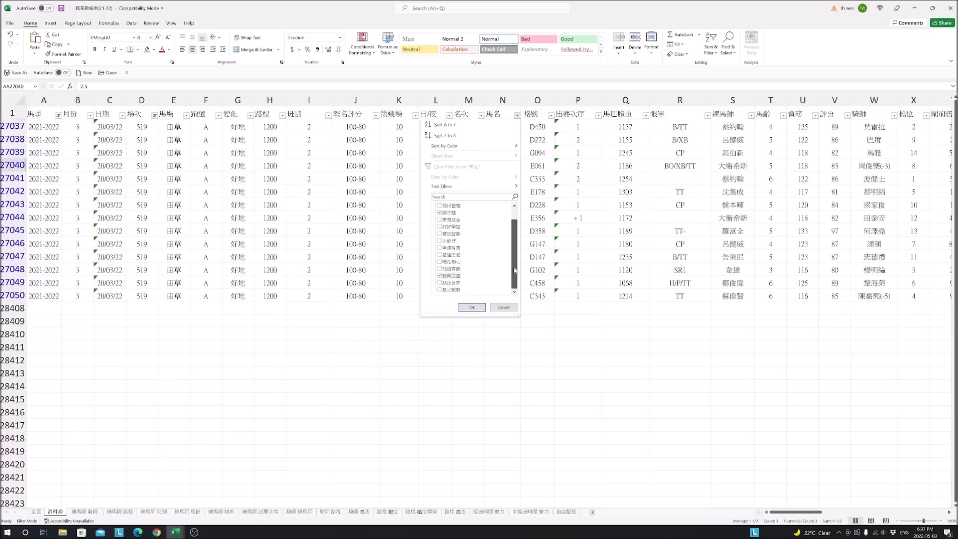
pyautogui.click(450, 247)
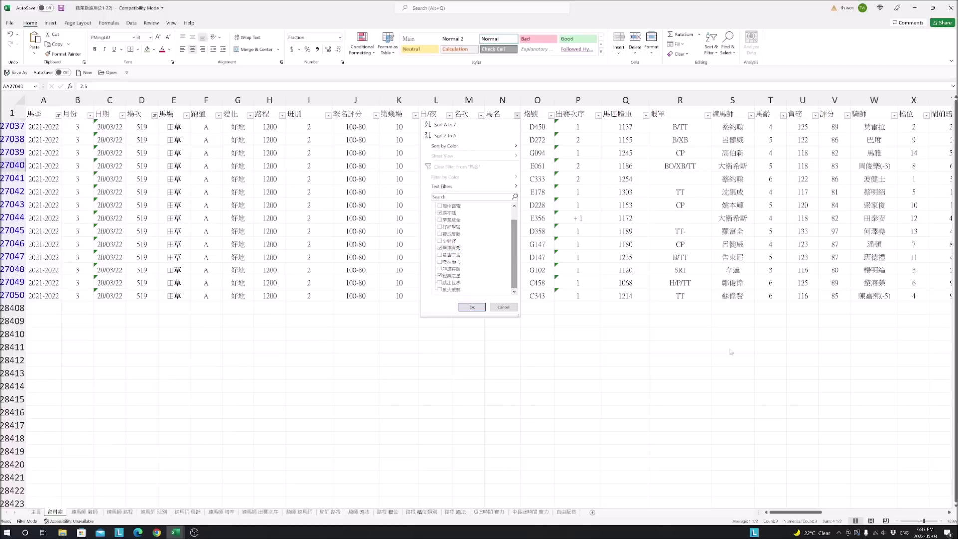
pyautogui.click(471, 307)
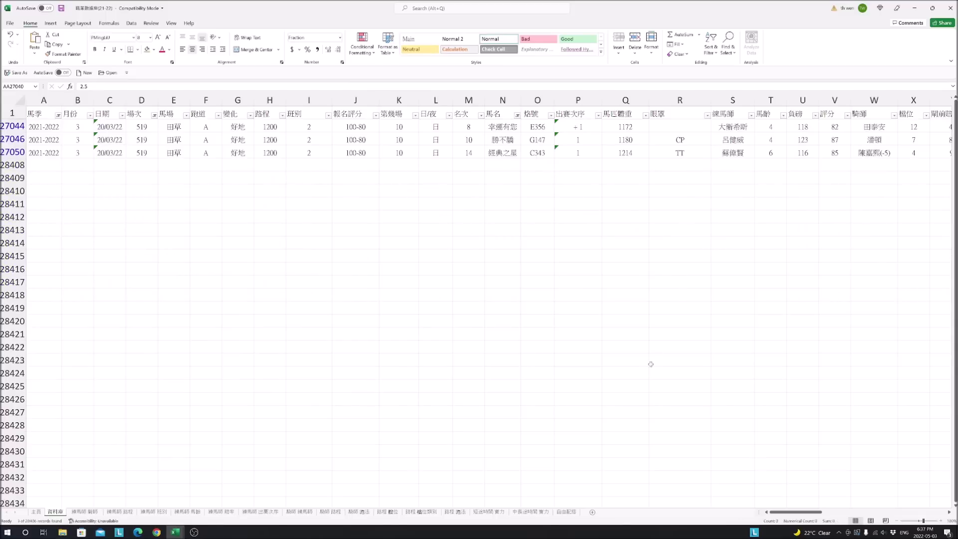
# - Include all race numbers in the 場次 filter again and limit 烙號 to C343 to list 經典之星's runs
pyautogui.click(154, 115)
pyautogui.click(77, 206)
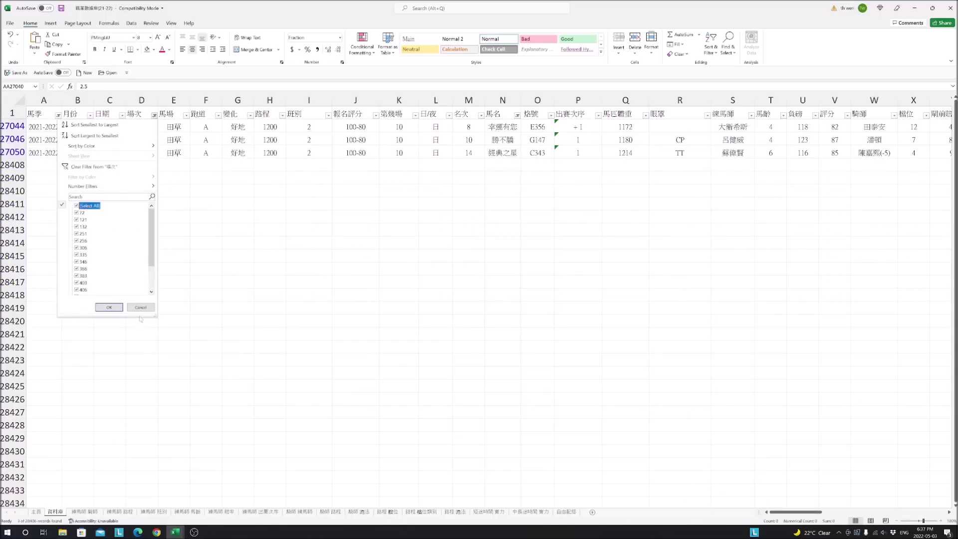
pyautogui.click(109, 307)
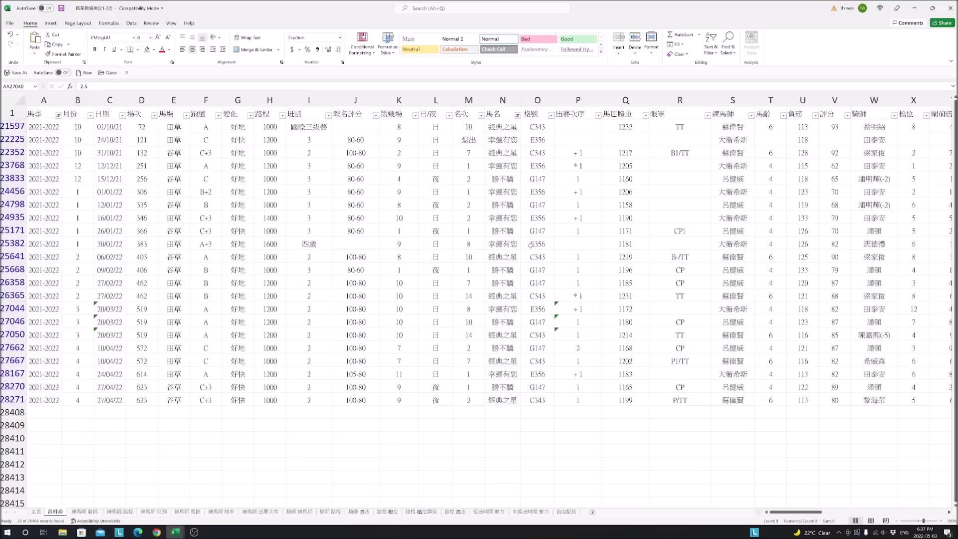
pyautogui.click(551, 116)
pyautogui.click(481, 206)
pyautogui.click(473, 212)
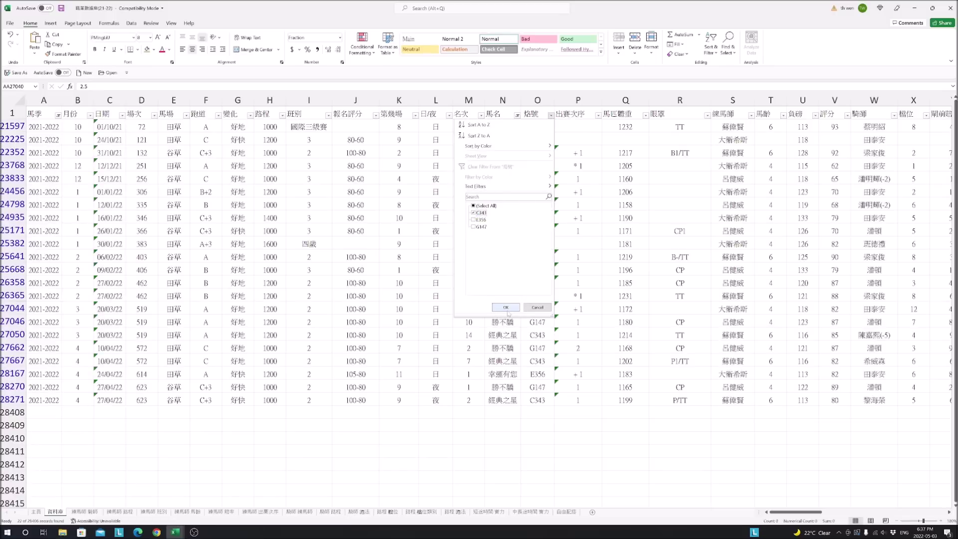
pyautogui.click(505, 307)
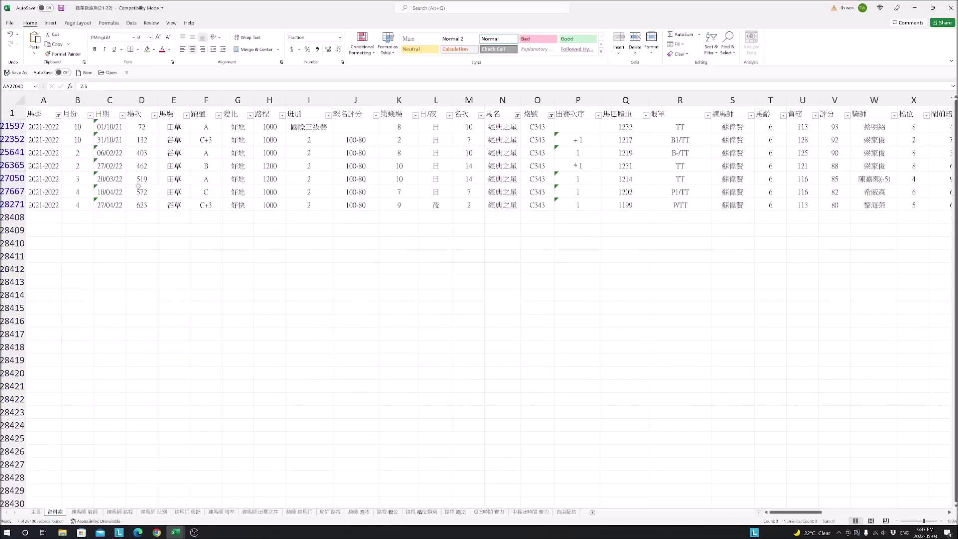
# - Compare 經典之星's 20/03/22 run in row 27050 with its 27/04/22 run in row 28271, including the win odds
pyautogui.click(8, 177)
pyautogui.moveTo(801, 512); pyautogui.dragTo(824, 512)
pyautogui.press('Home')
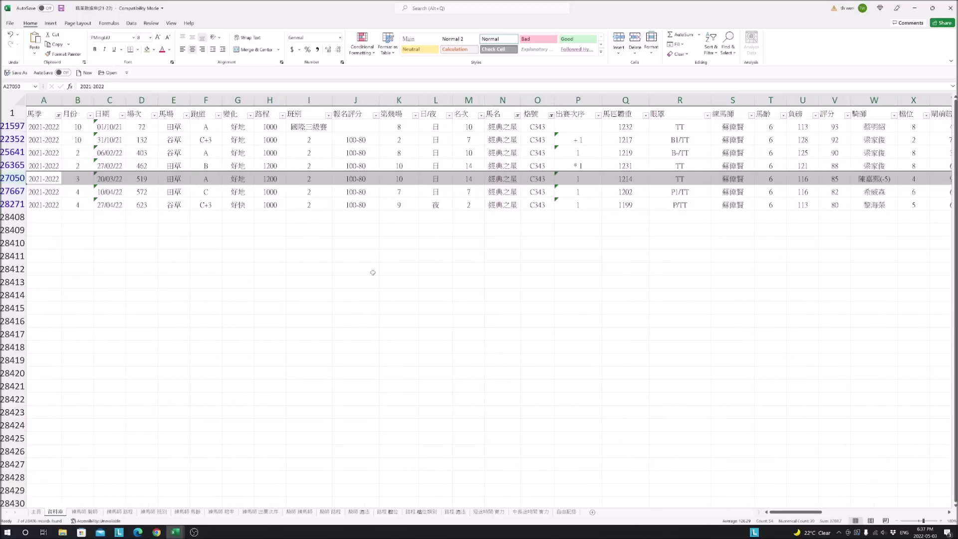
pyautogui.click(227, 203)
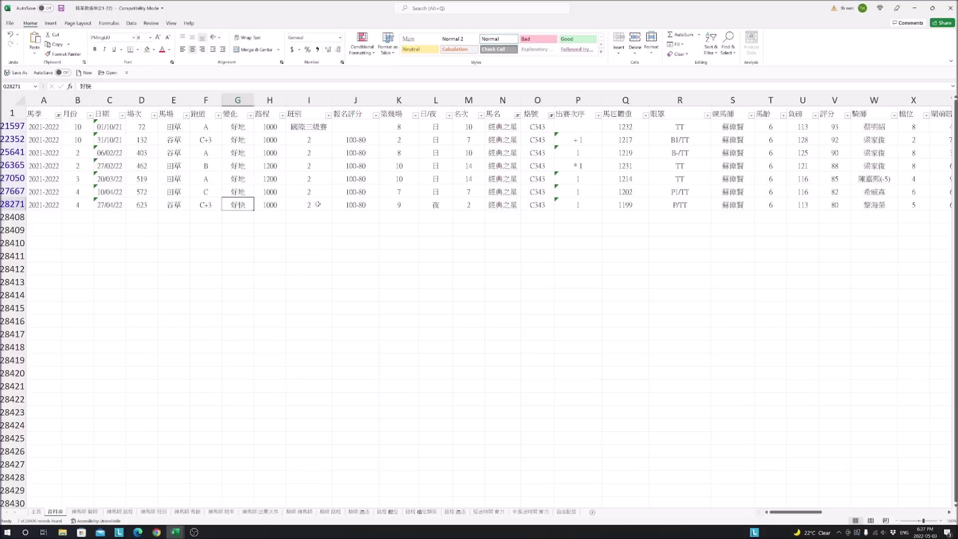
pyautogui.click(13, 203)
pyautogui.moveTo(798, 513); pyautogui.dragTo(822, 512)
pyautogui.click(649, 206)
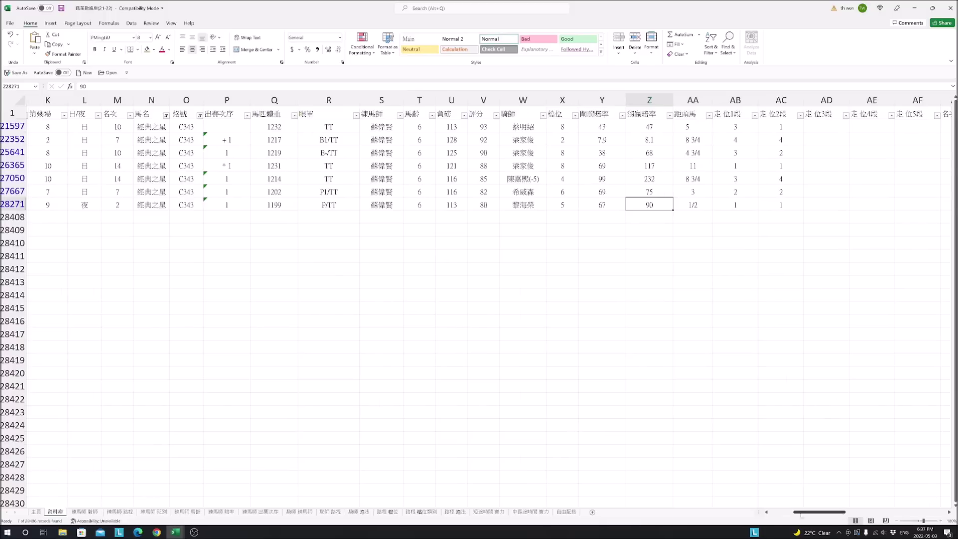
# - Change the 烙號 filter to E356 to list 幸運有您's runs
pyautogui.moveTo(844, 514); pyautogui.dragTo(618, 457)
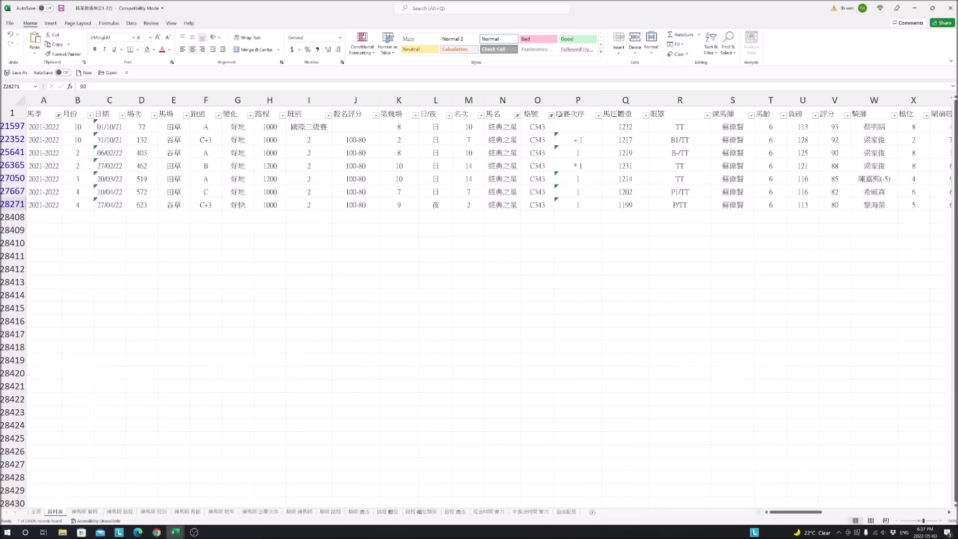
pyautogui.click(551, 115)
pyautogui.click(473, 219)
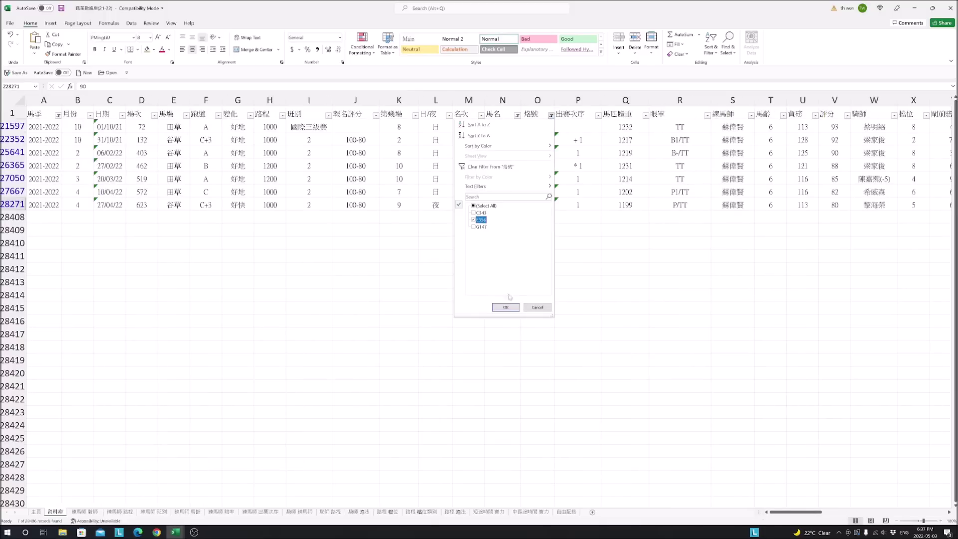
pyautogui.click(506, 307)
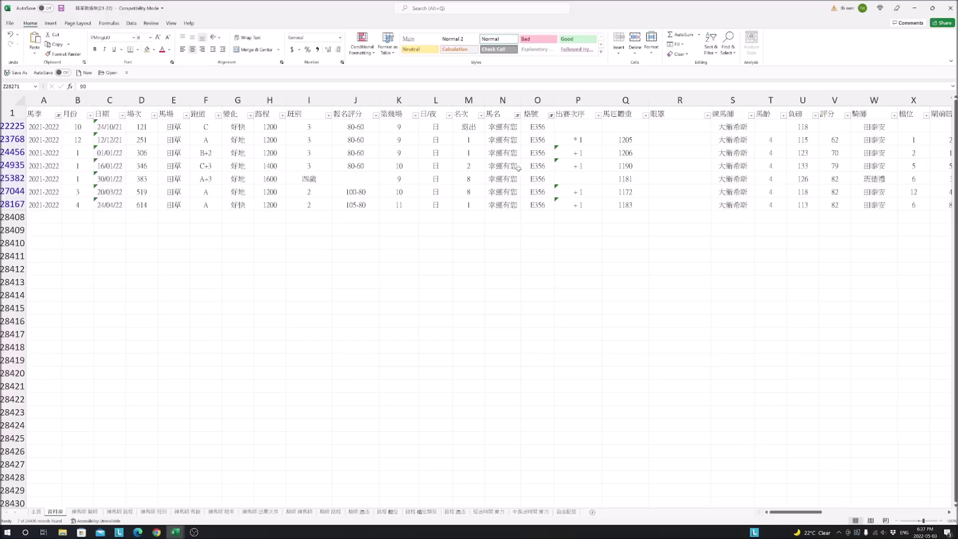
# - Compare 幸運有您's 20/03/22 run in row 27044 with its 24/04/22 run and finishing place in row 28167
pyautogui.click(13, 191)
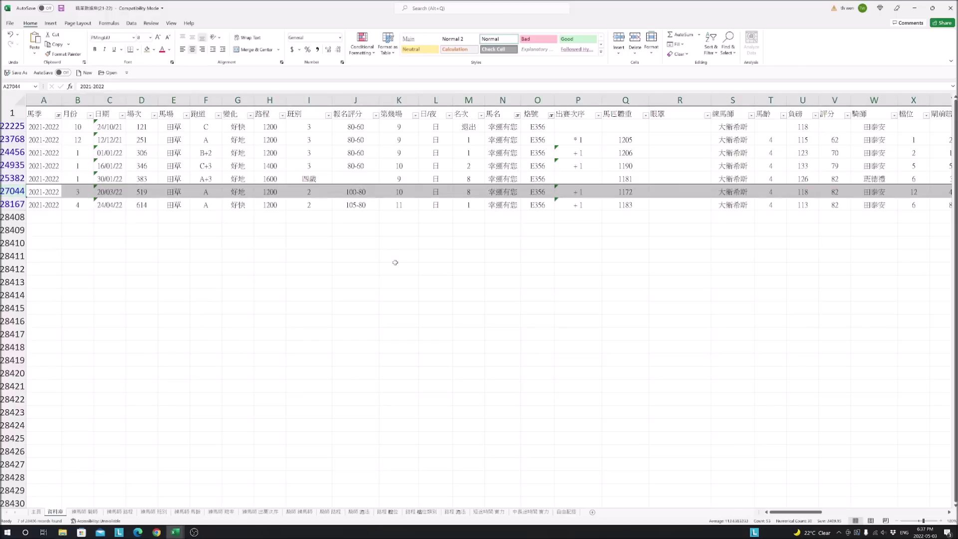
pyautogui.click(13, 204)
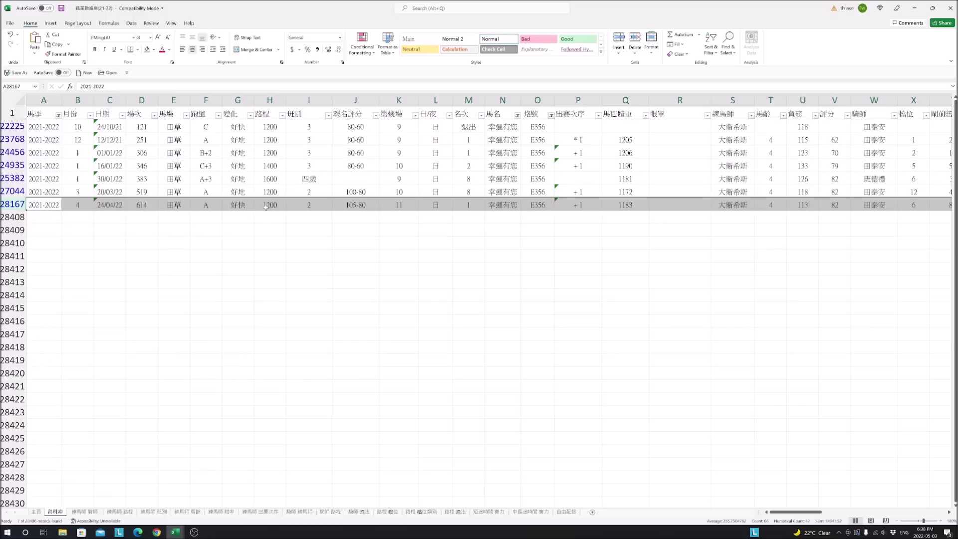
pyautogui.click(468, 203)
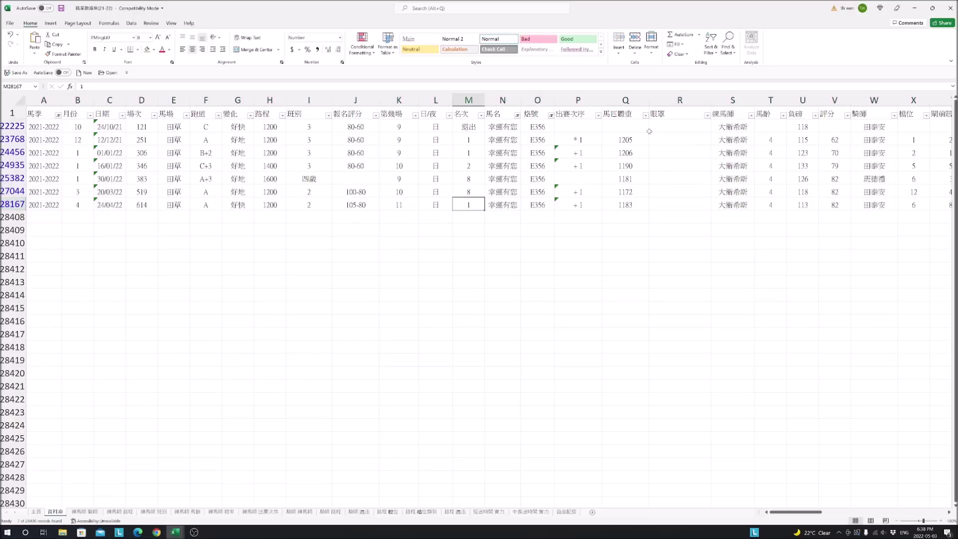
# - Change the 烙號 filter to G147 to list 勝不驕's runs
pyautogui.click(551, 115)
pyautogui.click(479, 220)
pyautogui.click(480, 226)
pyautogui.click(505, 307)
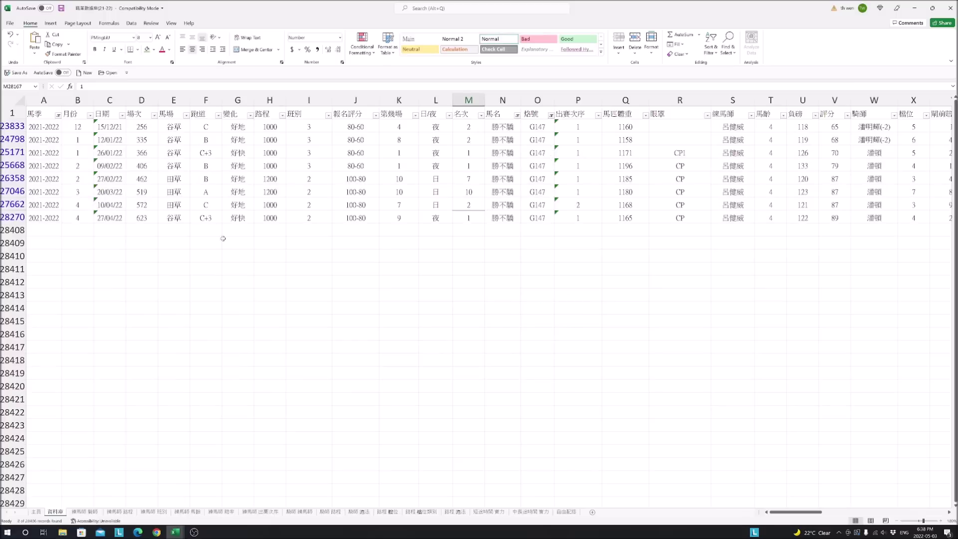
# - Examine 勝不驕's 20/03/22 run in row 27046 and its following runs, checking placings, odds and running positions
pyautogui.click(15, 192)
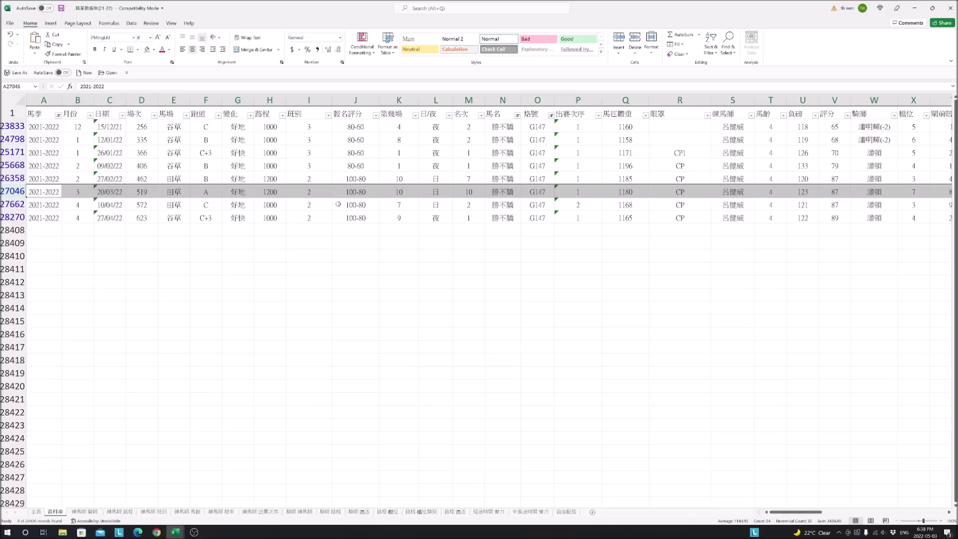
pyautogui.click(476, 204)
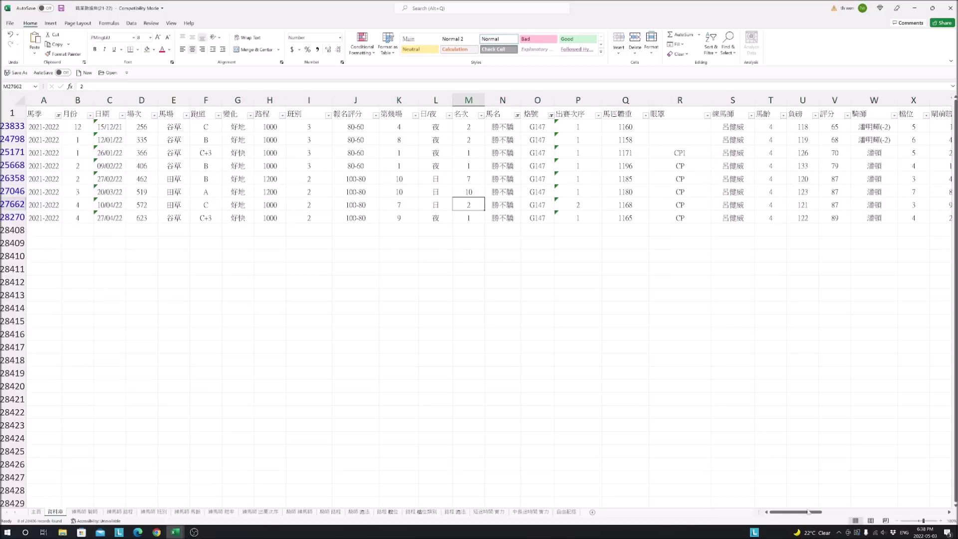
pyautogui.hscroll(5, 751, 379)
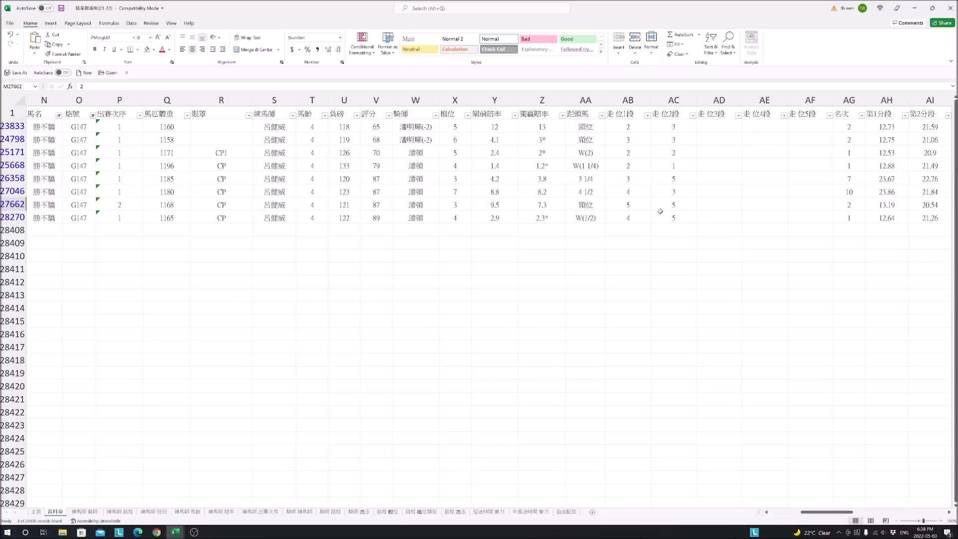
pyautogui.moveTo(838, 514); pyautogui.dragTo(807, 514)
pyautogui.click(453, 418)
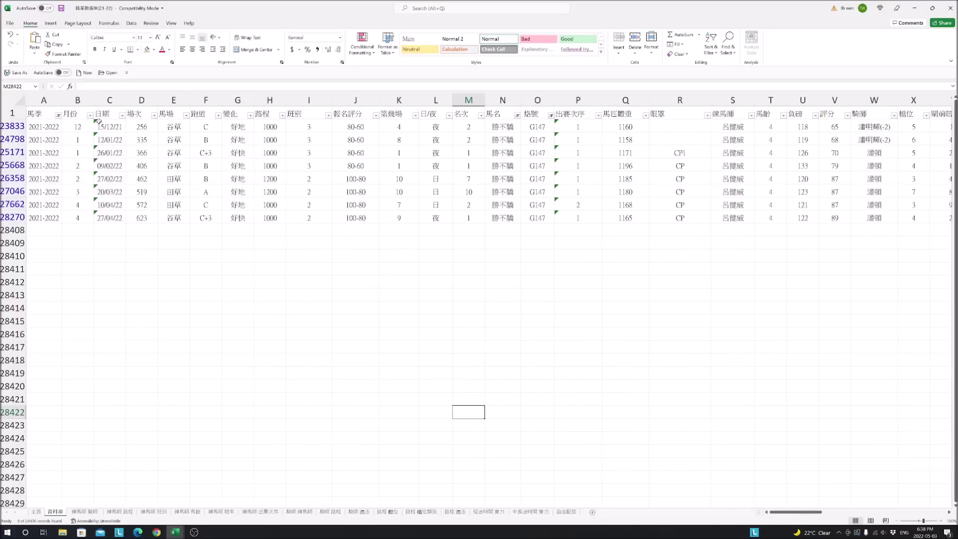
# - Switch back to the 04-05-2022 race workbook and check 人和家興's running positions and placing for 20/03/22 in row 40
pyautogui.moveTo(175, 533)
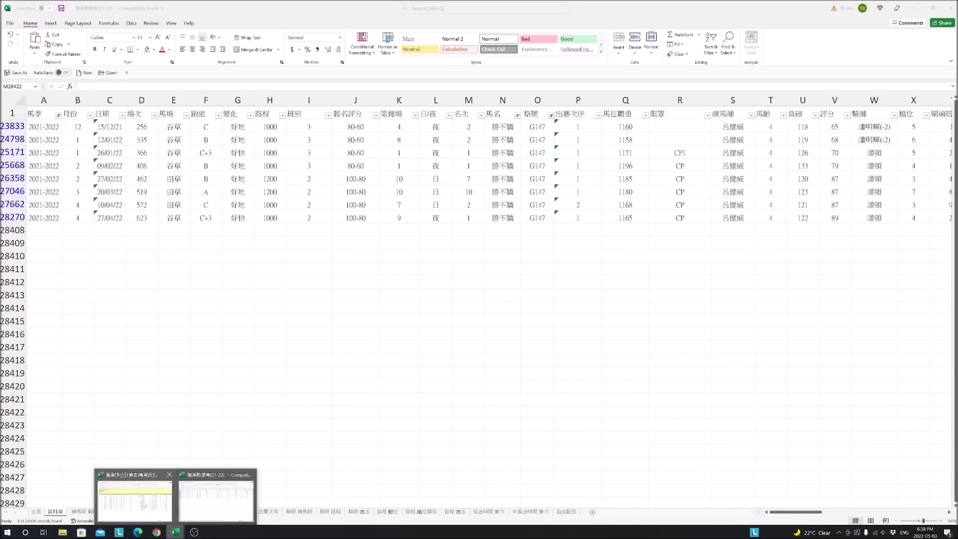
pyautogui.click(134, 491)
pyautogui.click(560, 359)
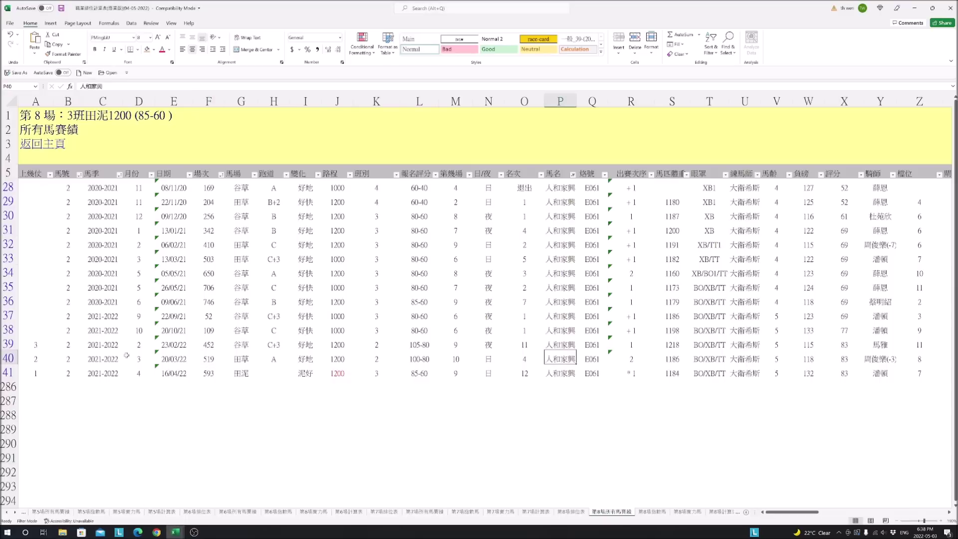
pyautogui.click(9, 358)
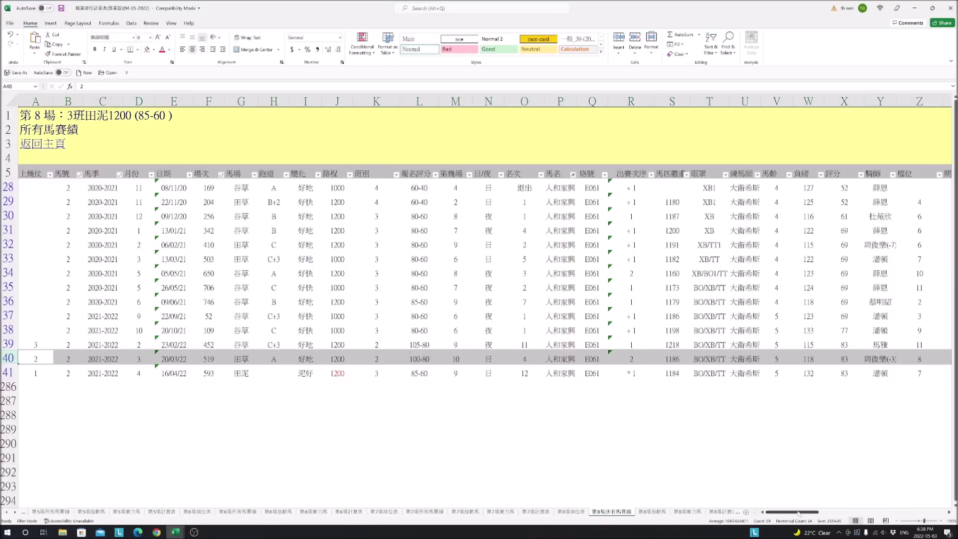
pyautogui.moveTo(792, 512); pyautogui.dragTo(840, 512)
pyautogui.moveTo(473, 352); pyautogui.dragTo(669, 361)
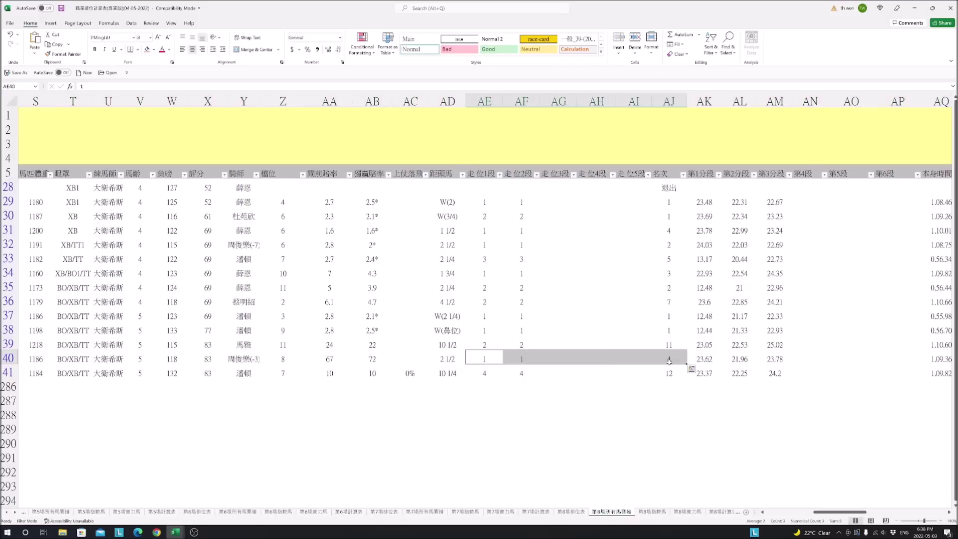
# - Examine 人和家興's 16/04/22 run in row 41, checking its distance, placing and running positions
pyautogui.moveTo(839, 512); pyautogui.dragTo(792, 512)
pyautogui.click(455, 442)
pyautogui.click(338, 373)
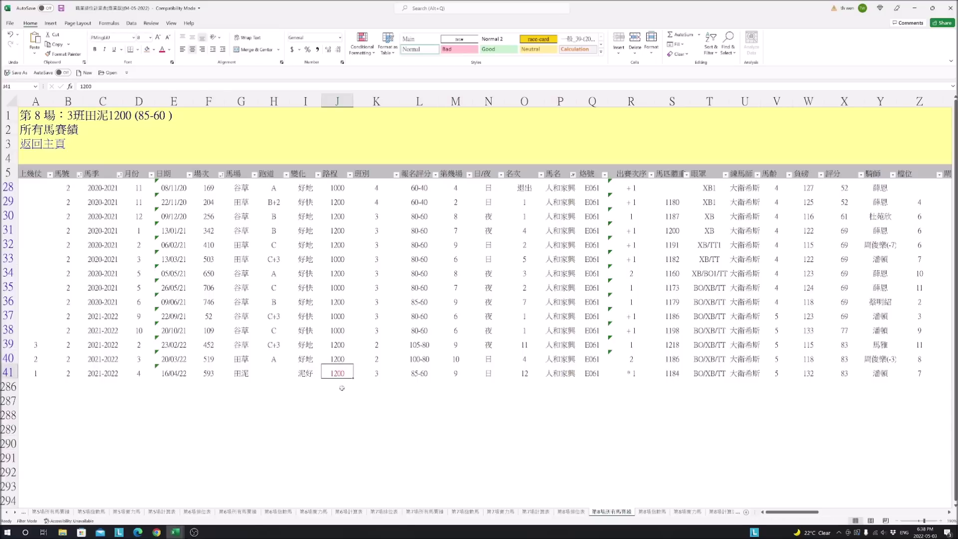
pyautogui.click(521, 375)
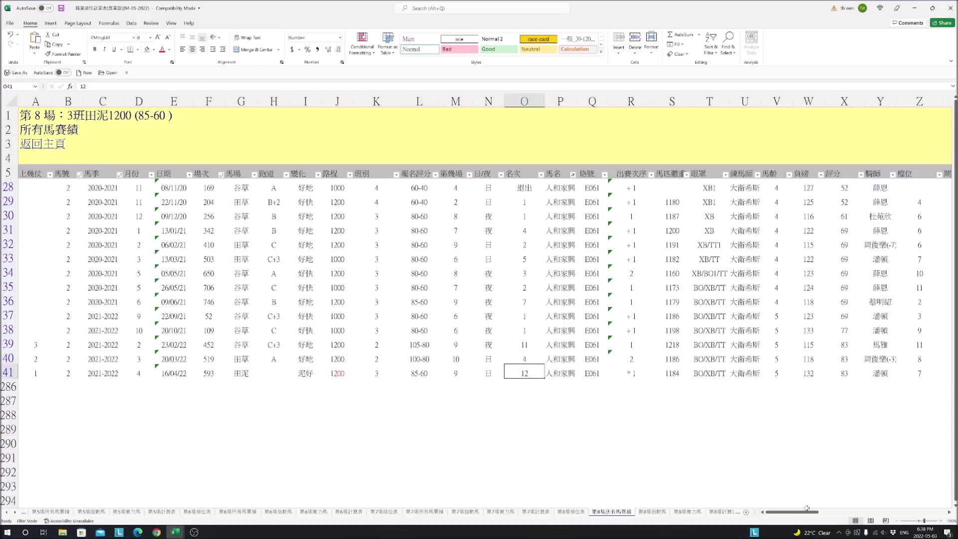
pyautogui.moveTo(792, 512); pyautogui.dragTo(837, 512)
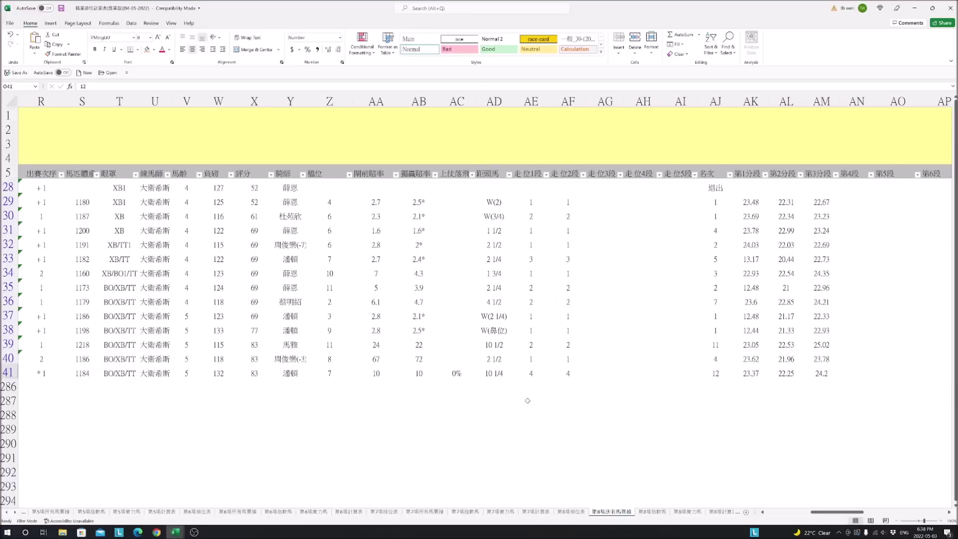
pyautogui.moveTo(531, 373); pyautogui.dragTo(715, 376)
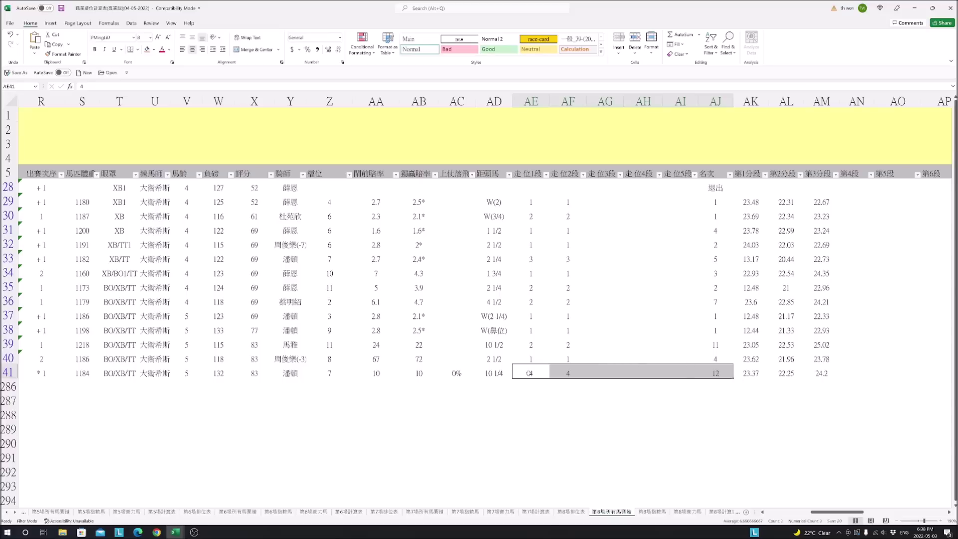
# - Open the 第8場實力馬 sheet to view race 8's leading contenders
pyautogui.moveTo(823, 513); pyautogui.dragTo(778, 512)
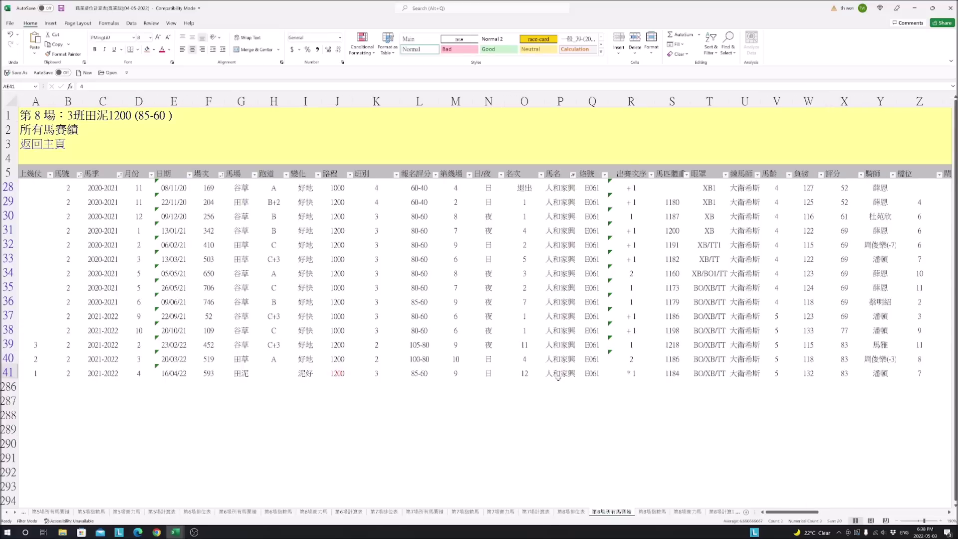
pyautogui.click(687, 511)
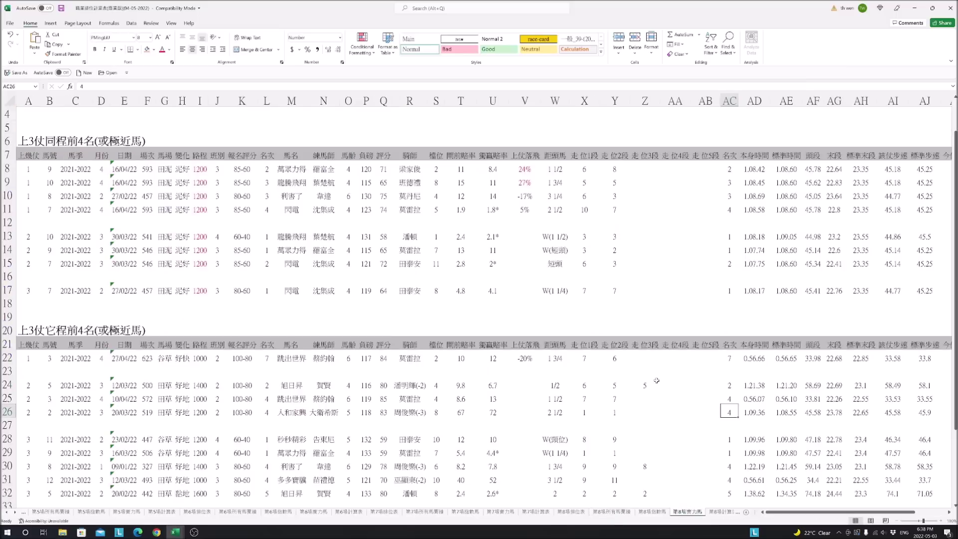
# - Highlight the running positions and placings of race 8's same-distance runs (X8:AC17), the other-distance runs (M22:AE32) and 人和家興 in row 26
pyautogui.moveTo(581, 169); pyautogui.dragTo(737, 290)
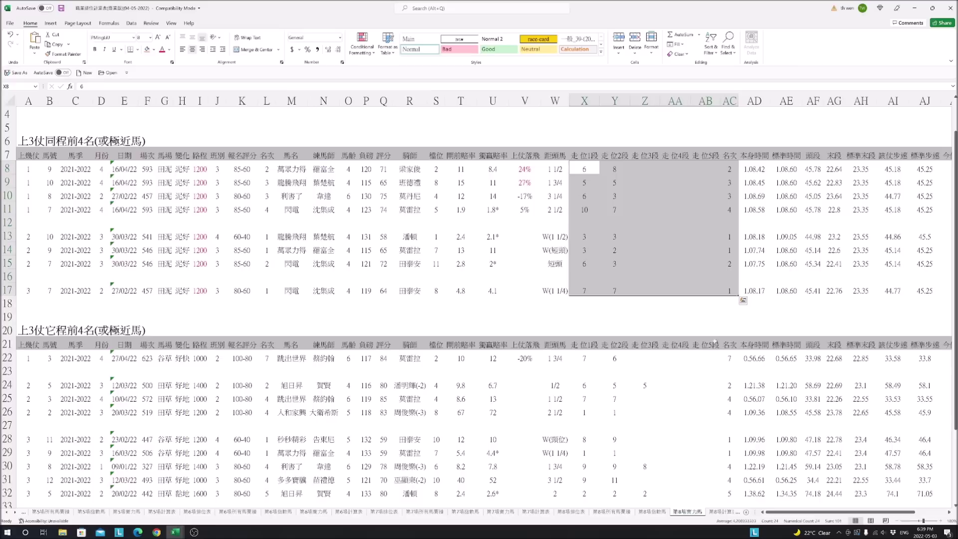
pyautogui.scroll(-1, 717, 334)
pyautogui.moveTo(298, 319); pyautogui.dragTo(774, 451)
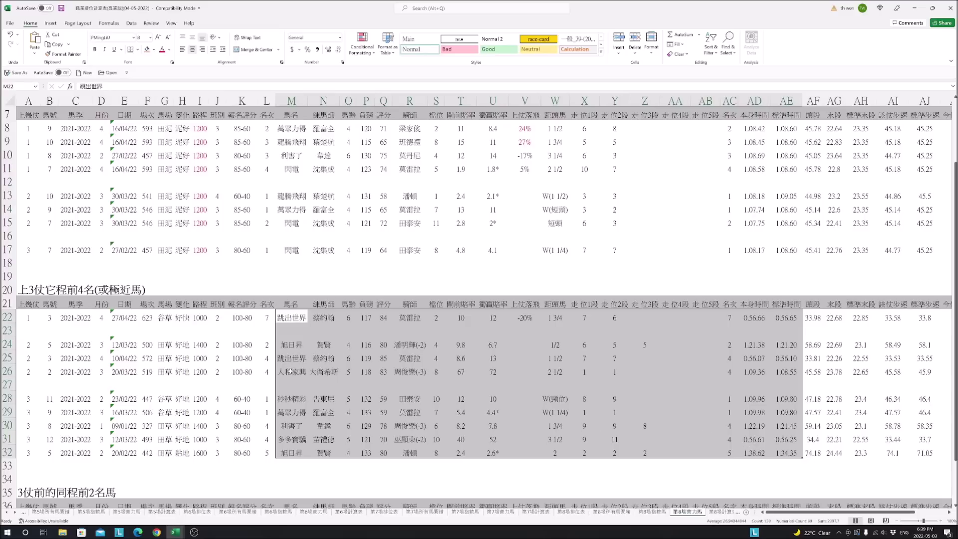
pyautogui.click(289, 370)
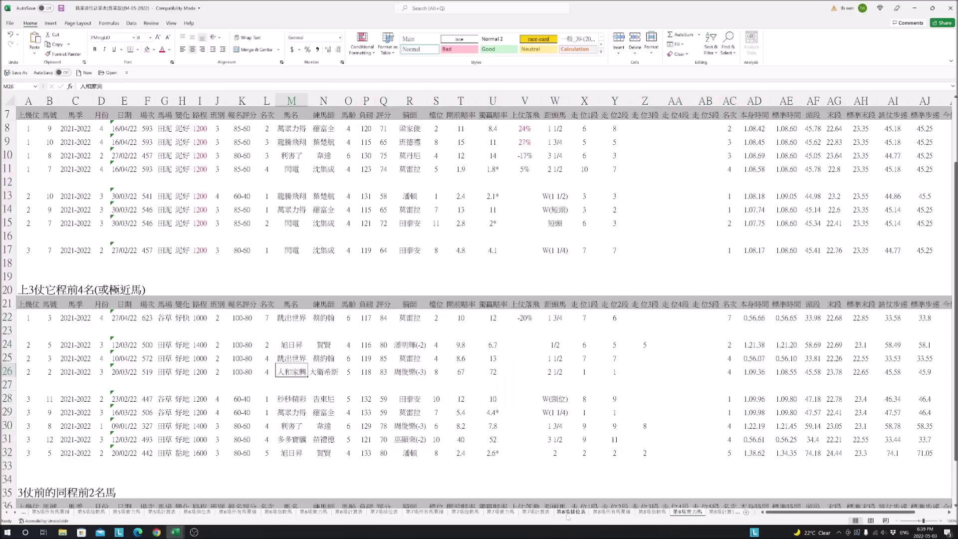
# - Open the 第8場排位表 sheet and examine the predicted early running positions and pace map for race 8
pyautogui.click(569, 513)
pyautogui.click(946, 509)
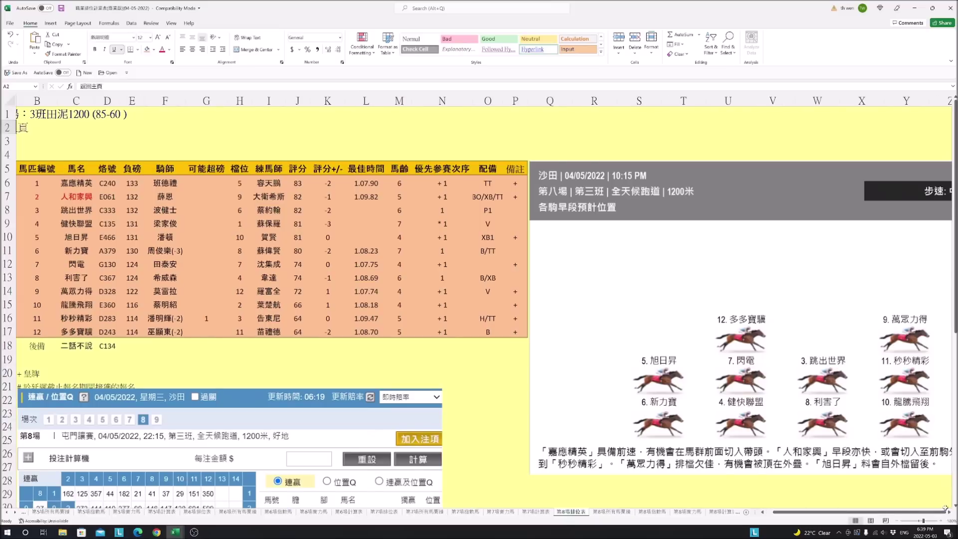
pyautogui.hscroll(6, 945, 508)
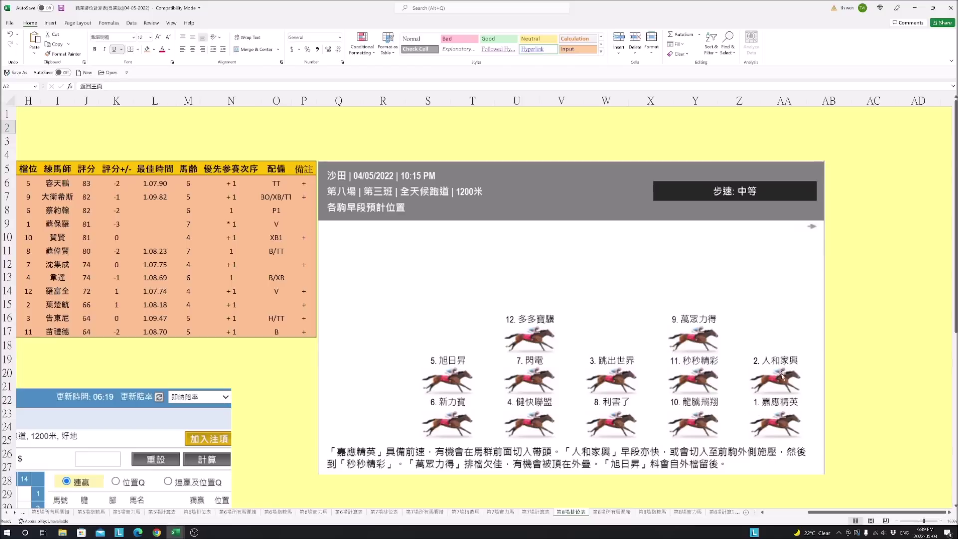
pyautogui.hscroll(-3, 865, 511)
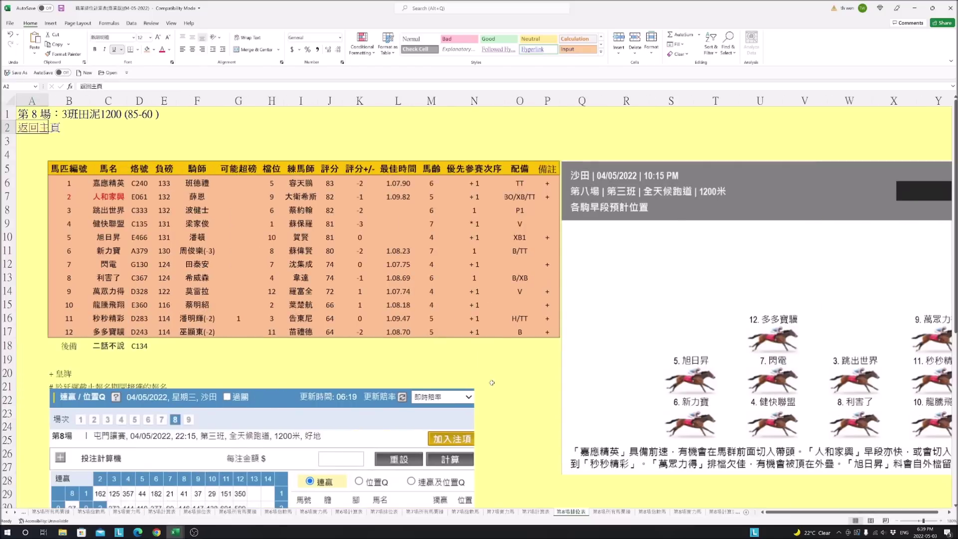
# - Check race 8's win, place and quinella odds below the race card, comparing 人和家興 with its rivals
pyautogui.scroll(-4, 494, 382)
pyautogui.scroll(-2, 506, 380)
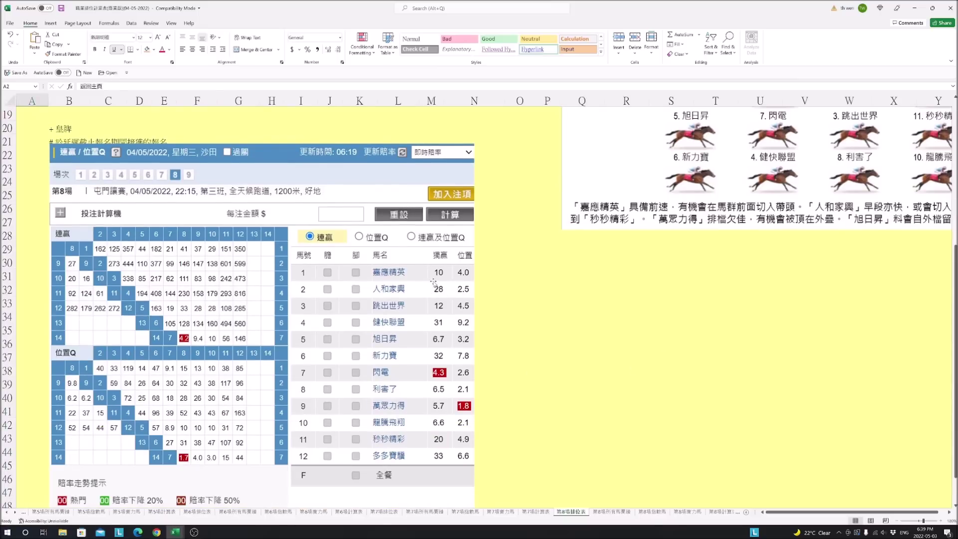
pyautogui.scroll(5, 301, 294)
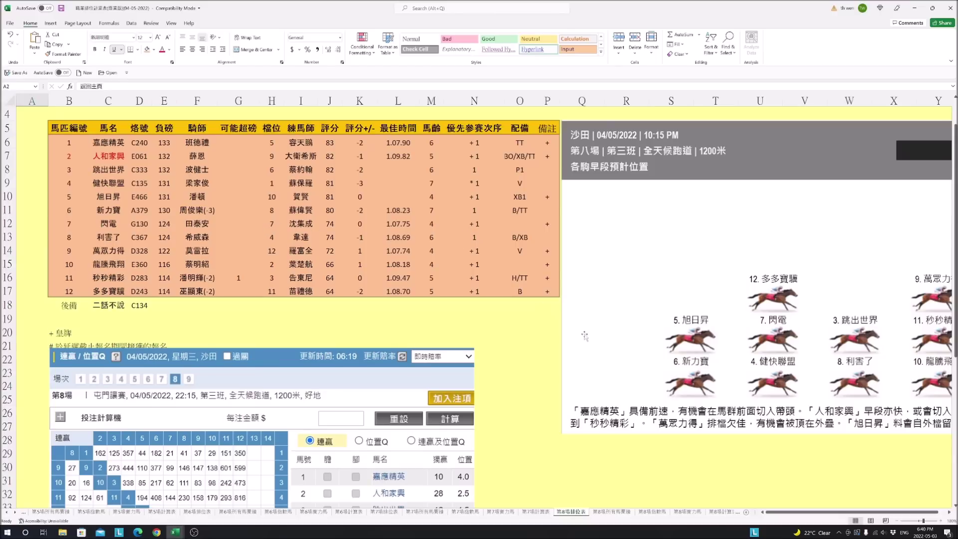
pyautogui.scroll(-2, 565, 395)
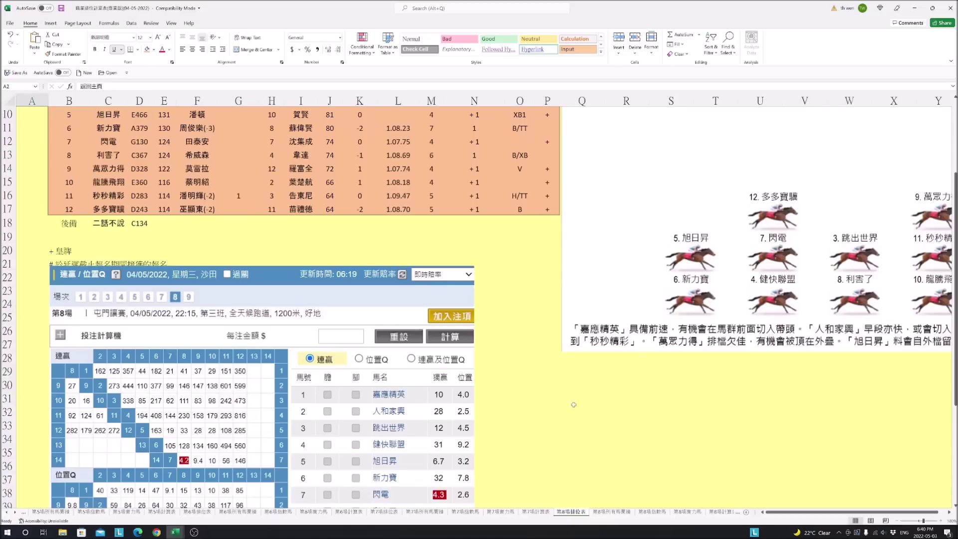
pyautogui.scroll(-1, 573, 400)
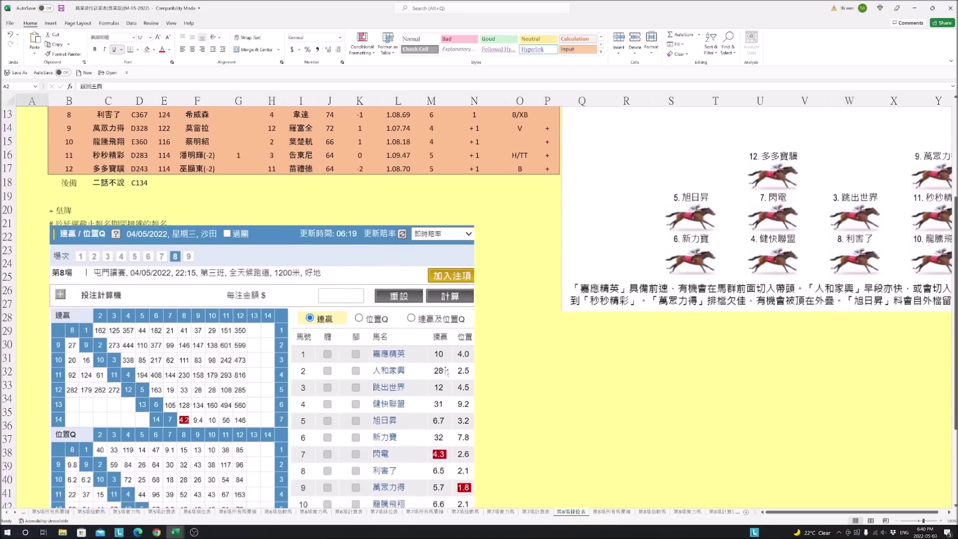
pyautogui.scroll(4, 589, 369)
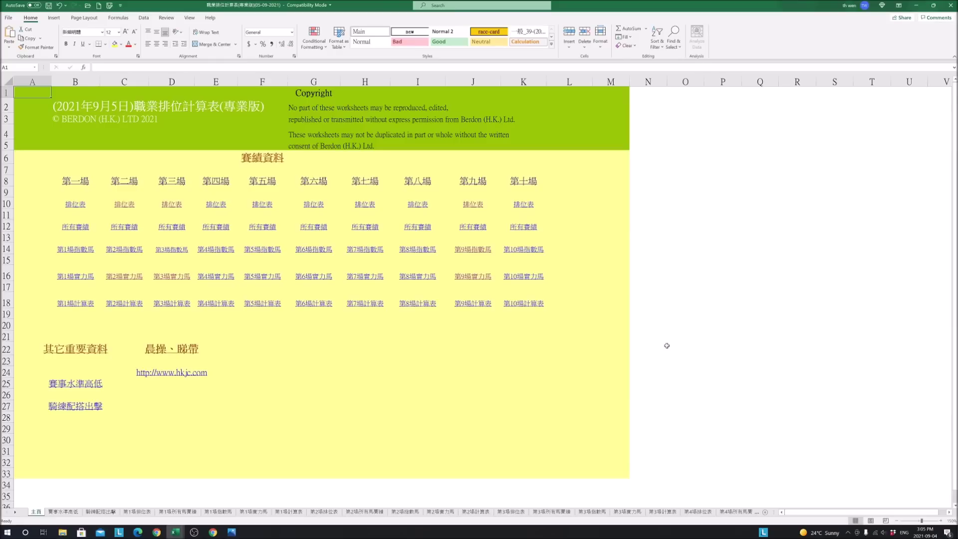
# - Switch to Photos and view the channel playlists image Ending1.png and the video page image Ending2.png
pyautogui.moveTo(231, 530)
pyautogui.click(214, 499)
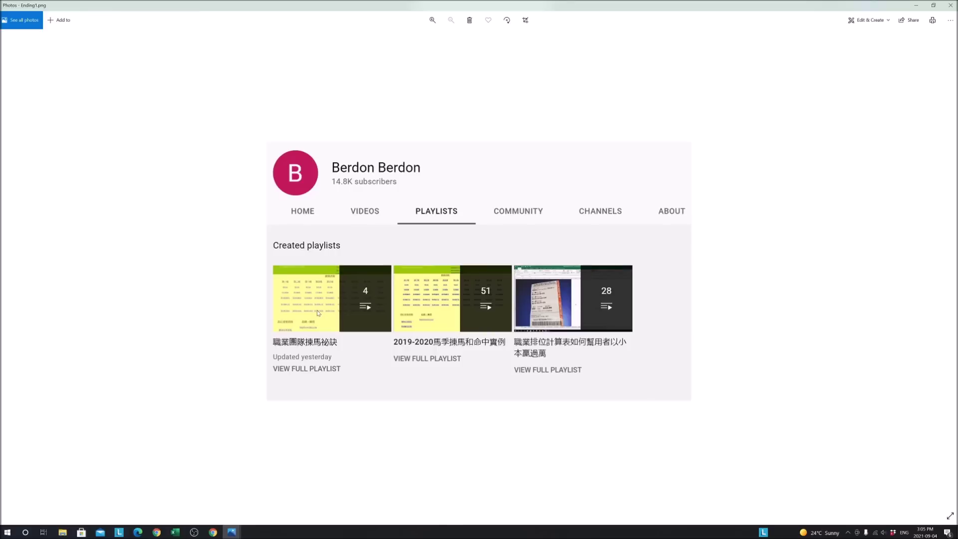
pyautogui.moveTo(233, 533)
pyautogui.click(272, 486)
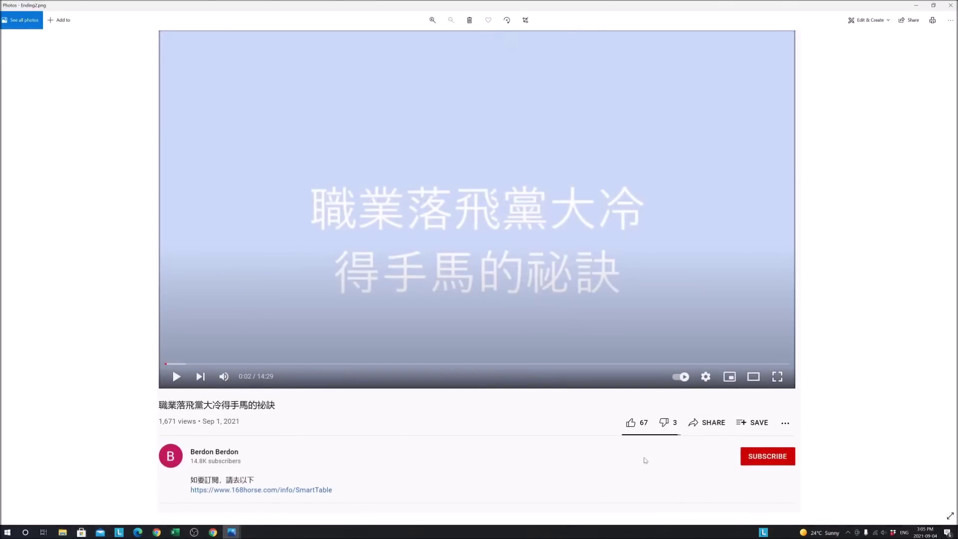